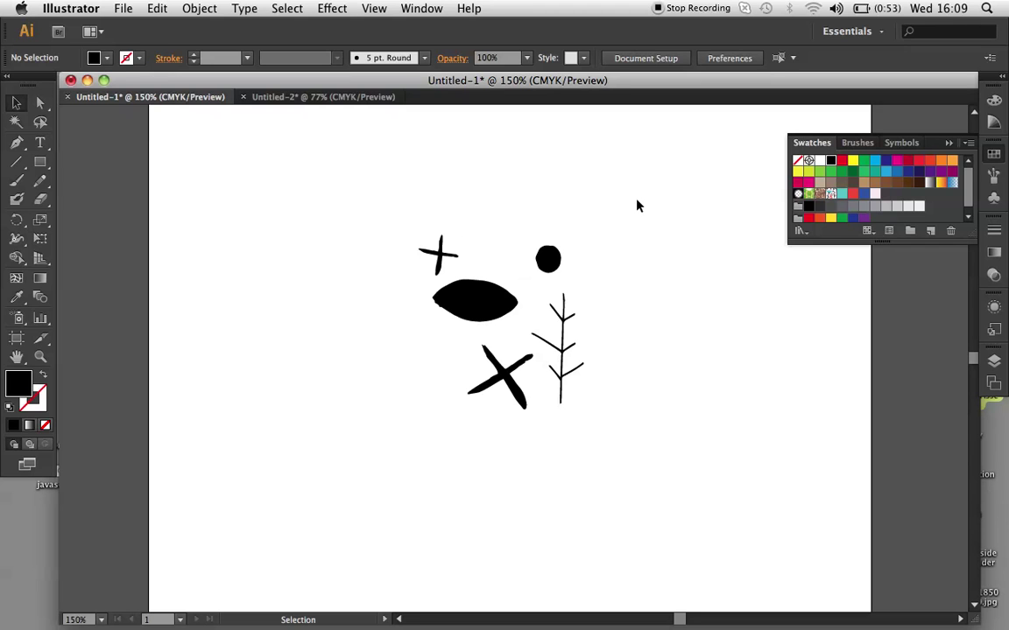
- Set the User Interface brightness in Preferences to the dark grey setting
left_click(79, 10)
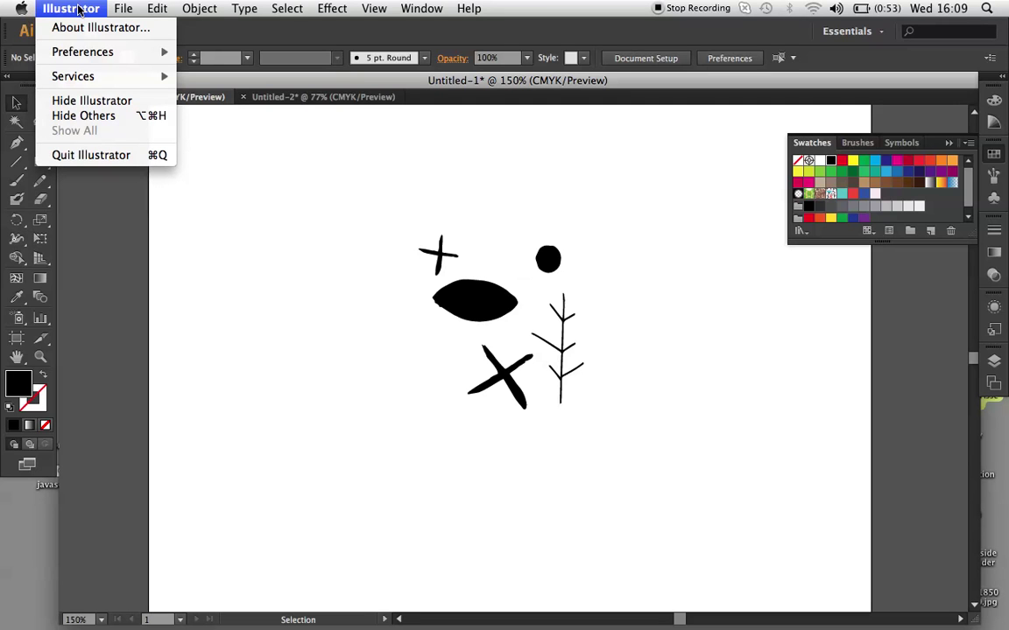
mouse_move(132, 52)
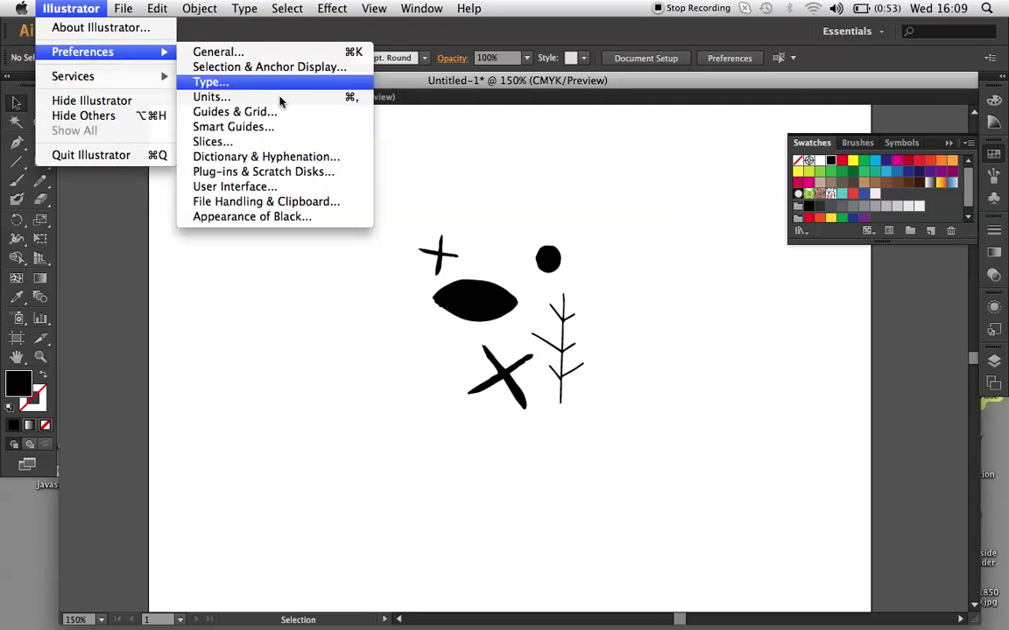
left_click(254, 187)
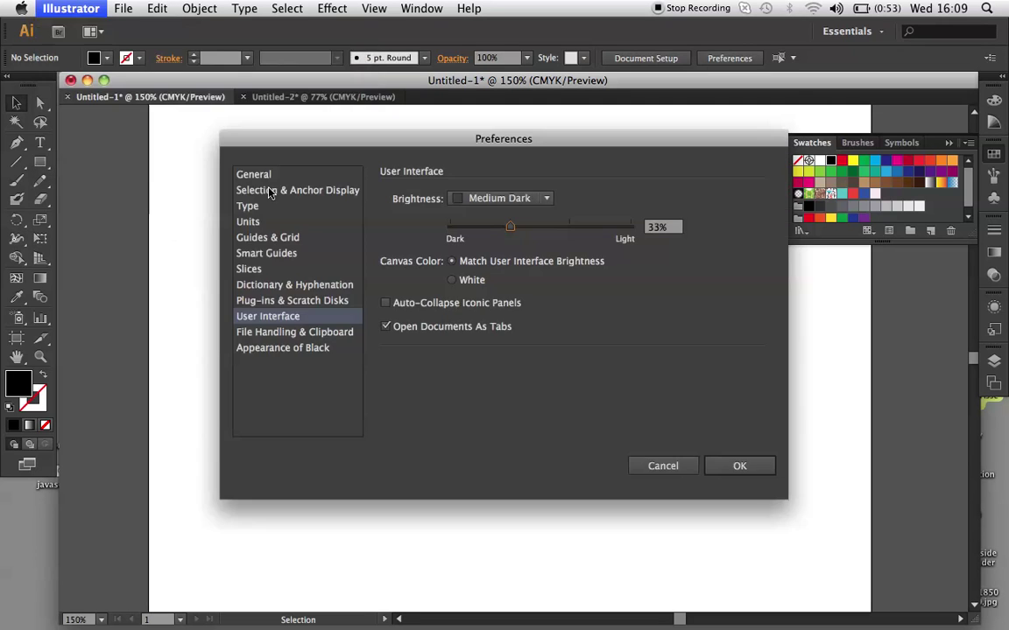
left_click_drag(513, 229, 575, 232)
left_click(457, 226)
key("Return")
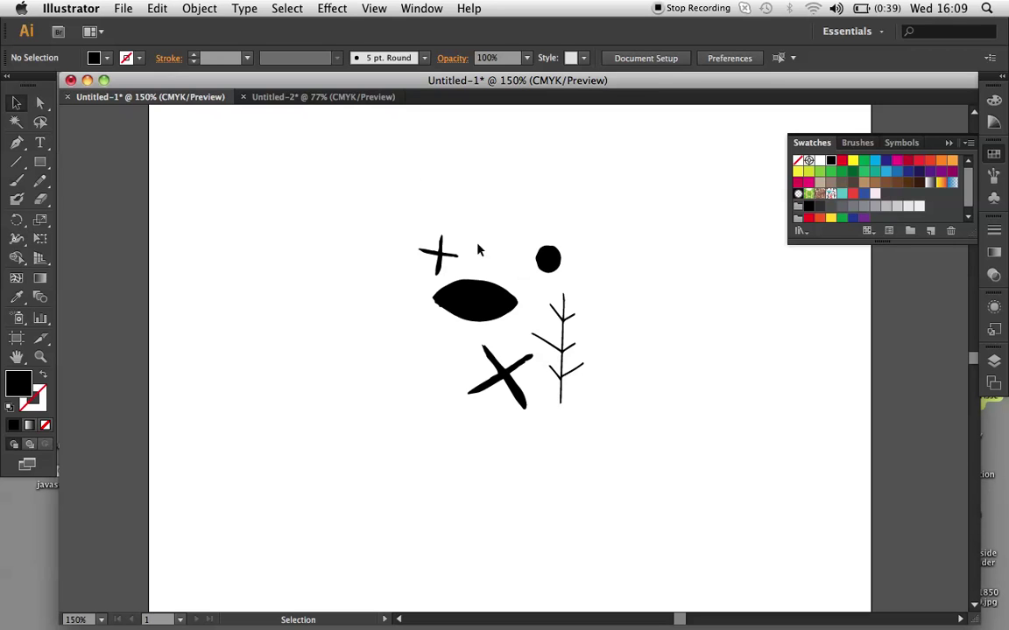
- Select all five black brush marks and make them into New Pattern 2 via Object > Pattern > Make
left_click_drag(367, 182, 599, 417)
left_click(199, 8)
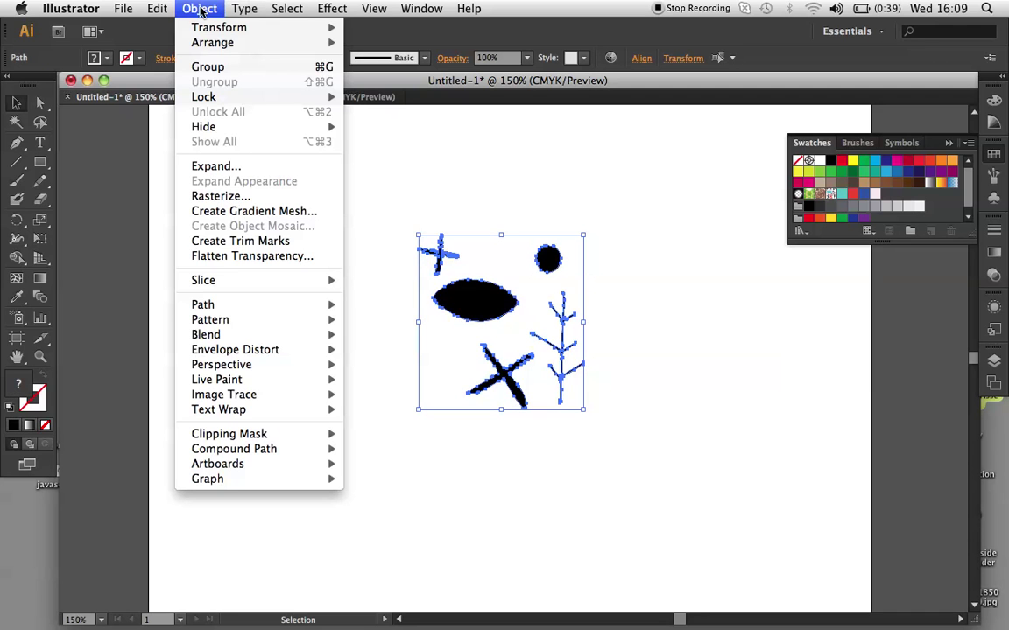
mouse_move(231, 282)
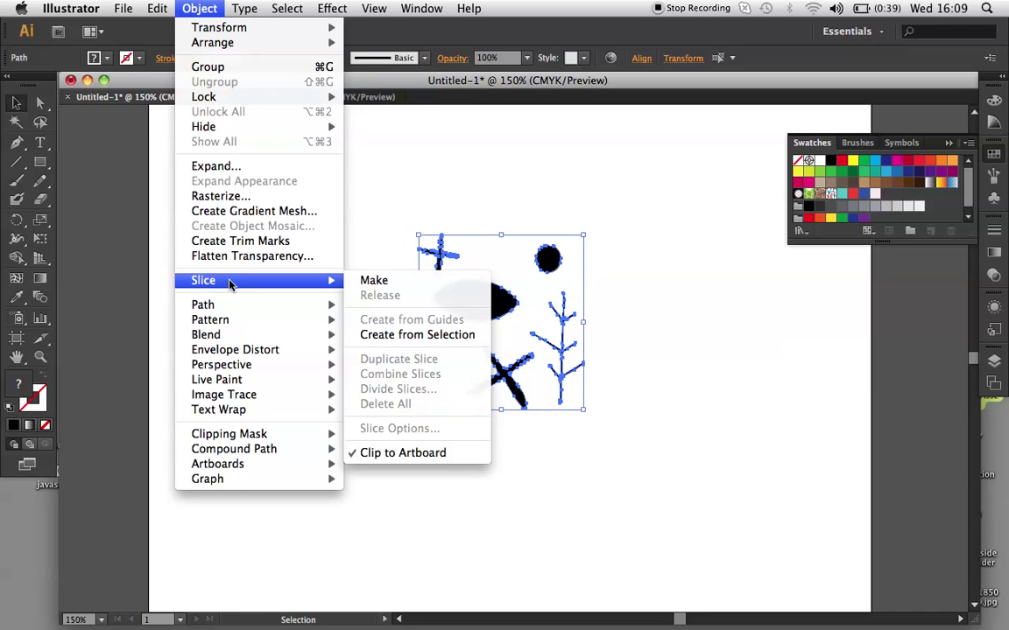
mouse_move(336, 322)
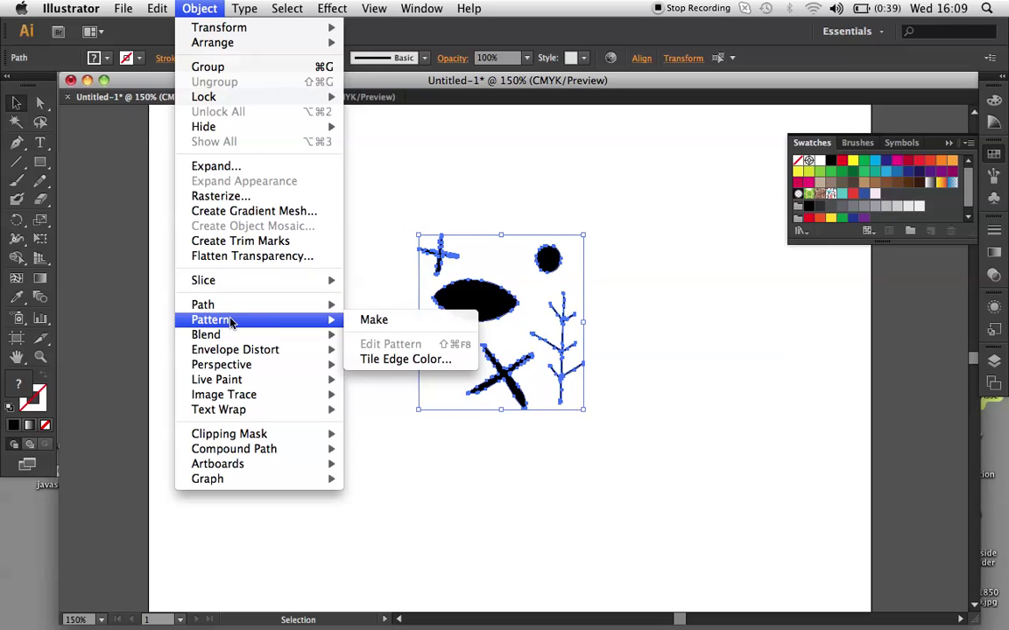
left_click(405, 321)
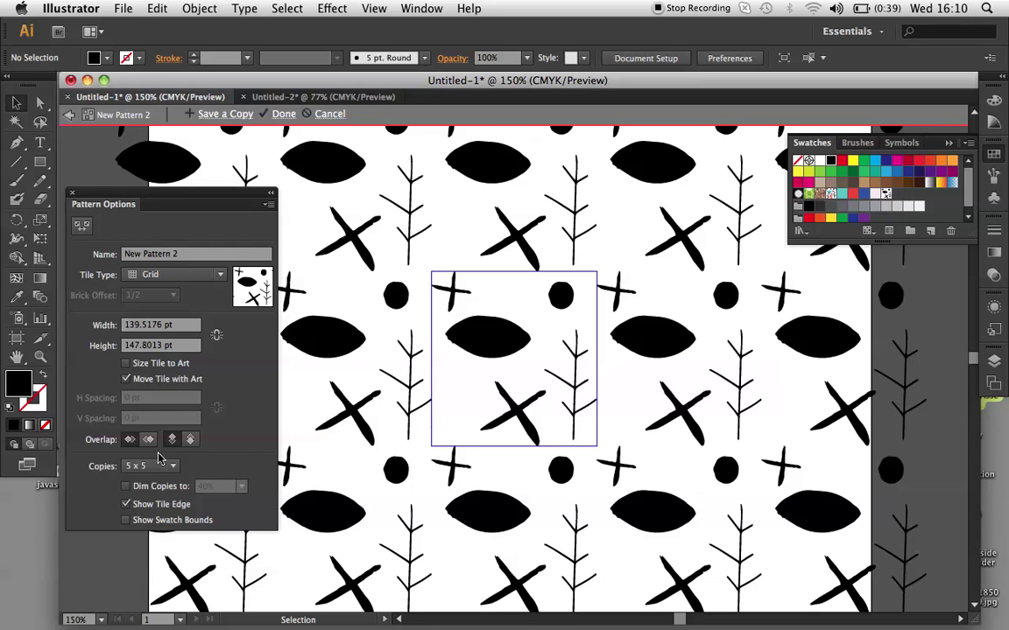
- Enable Dim Copies in Pattern Options, trying 100% before settling on 40%
left_click(126, 487)
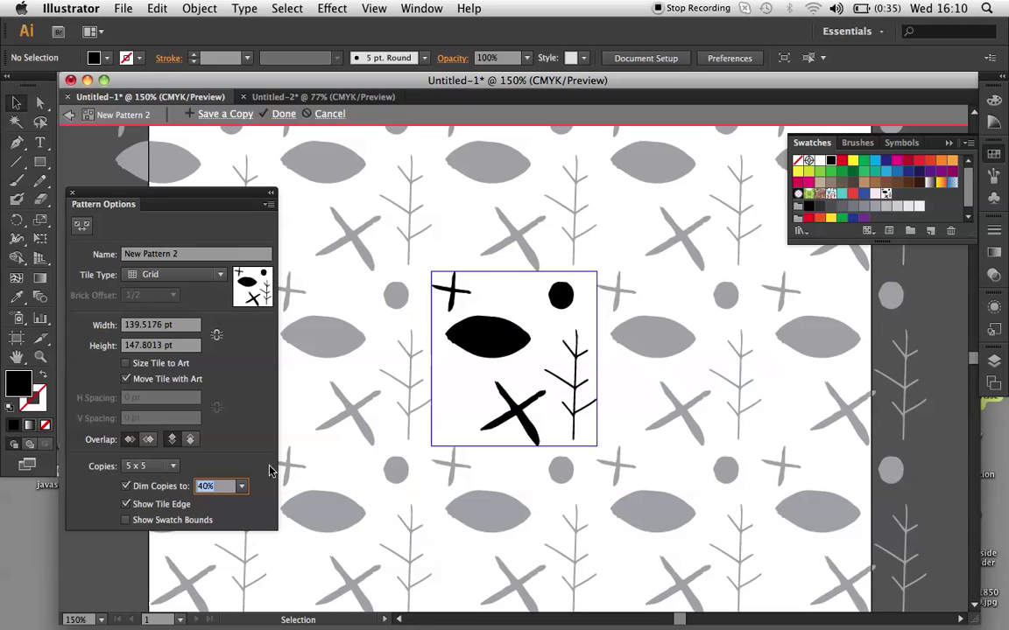
left_click(240, 490)
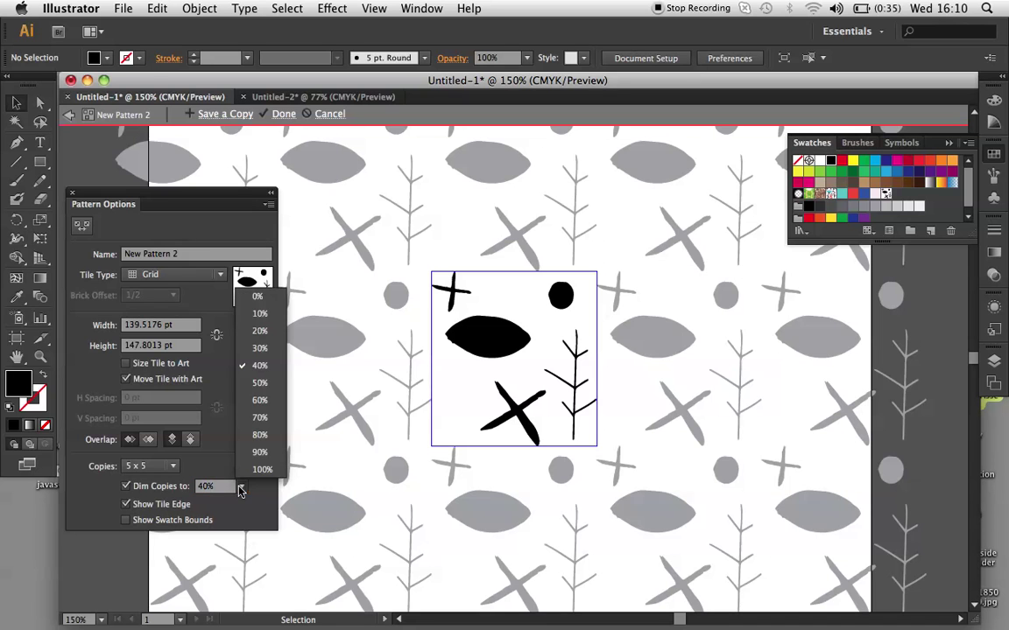
left_click(257, 470)
left_click(241, 486)
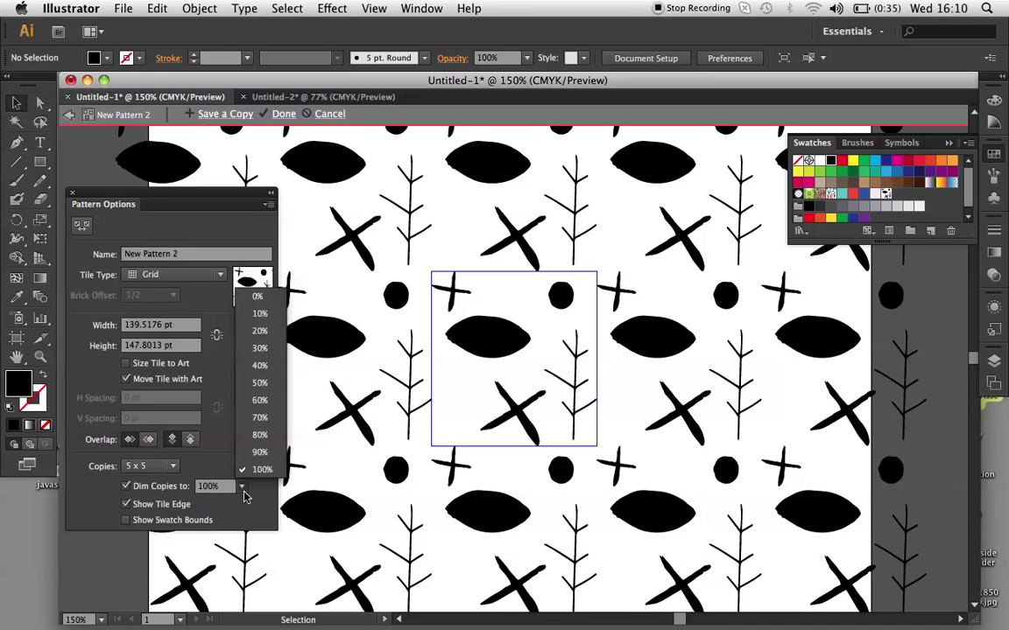
left_click(259, 366)
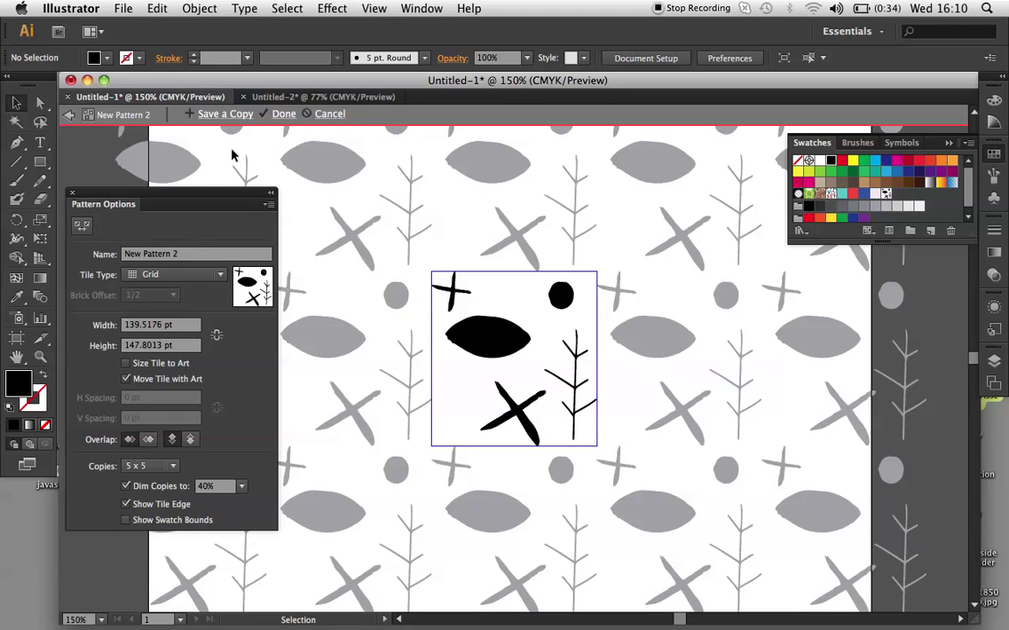
- Colour the tile's leaf light cyan, the X red and the round dot blue
left_click(504, 350)
left_click(842, 193)
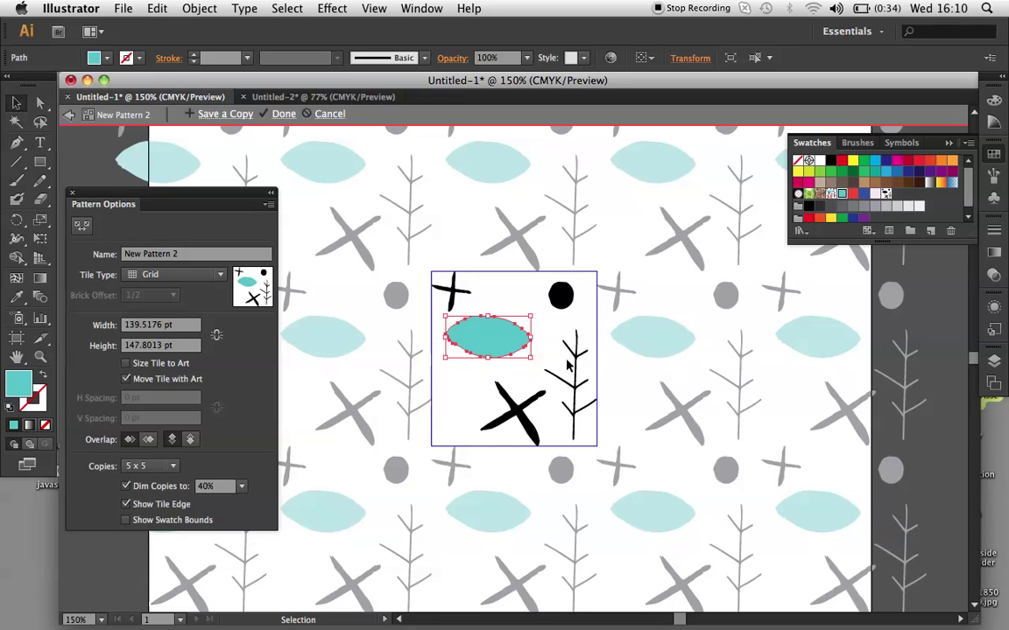
left_click(523, 419)
left_click(852, 193)
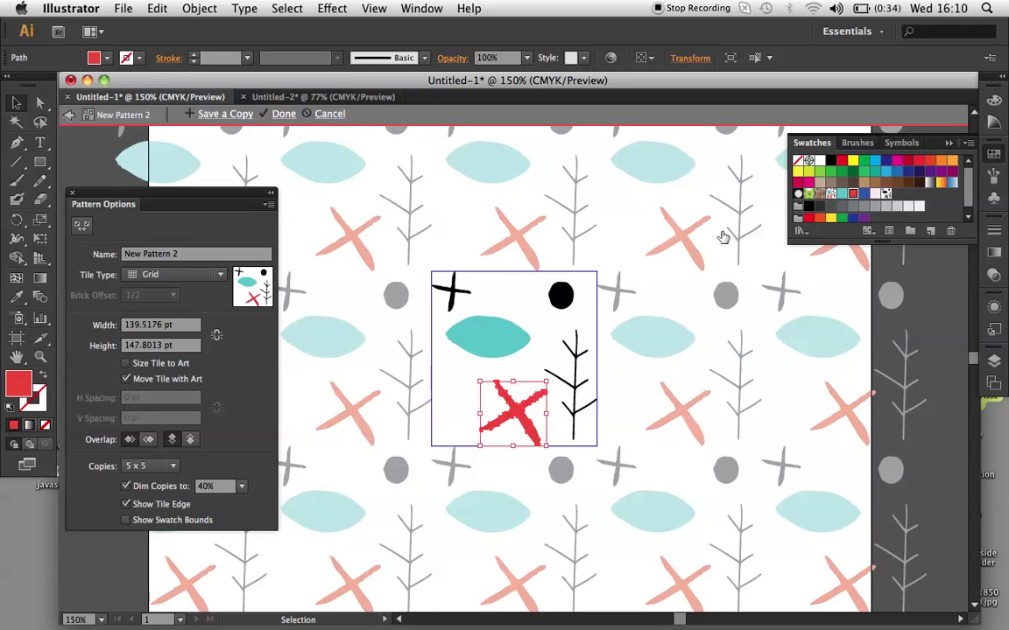
left_click(559, 297)
left_click(853, 193)
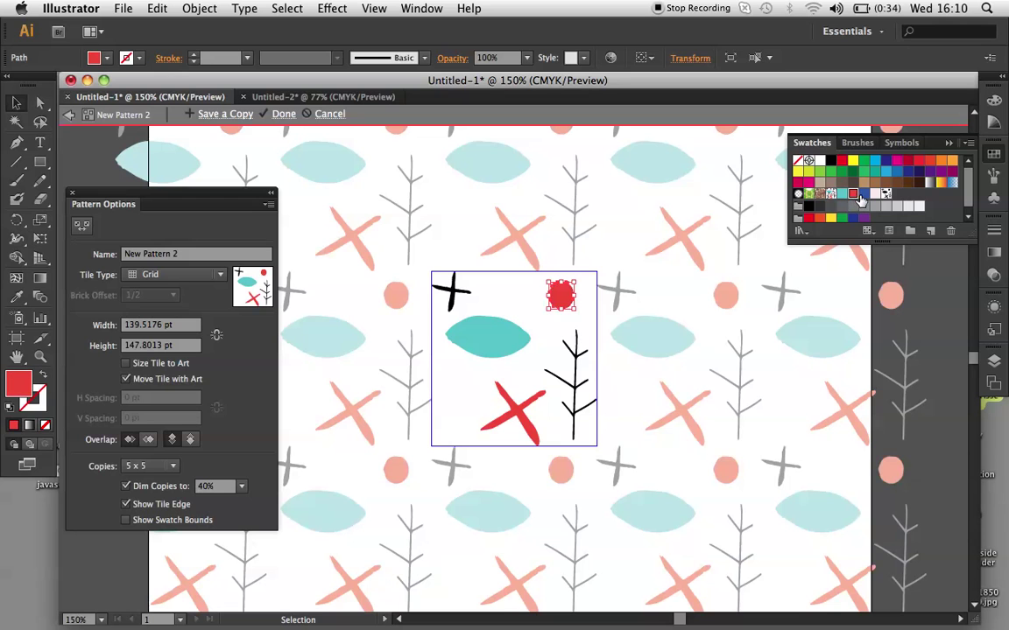
left_click(863, 194)
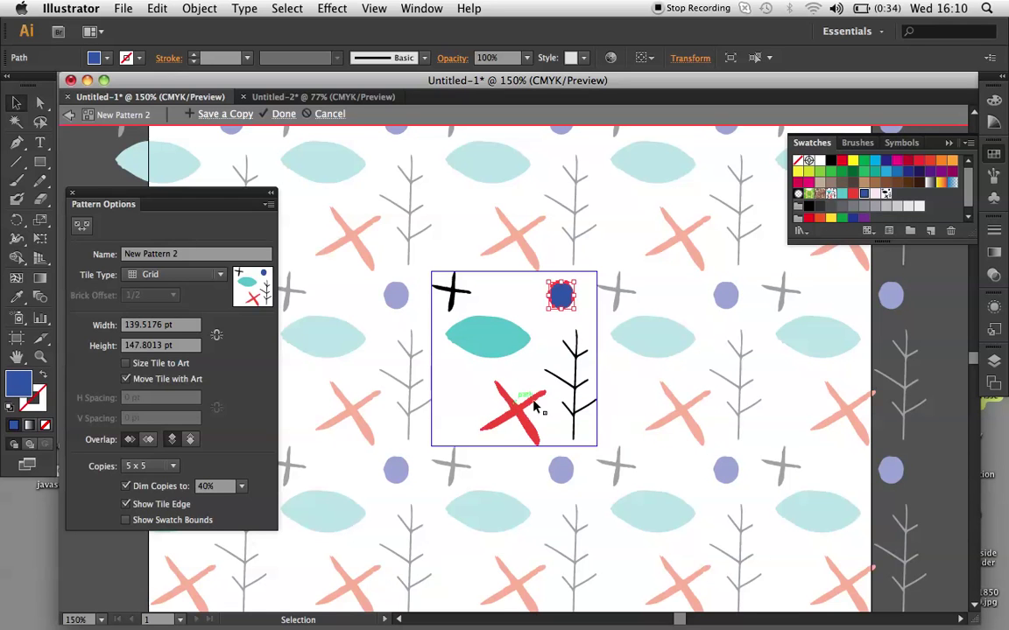
- Add a smaller copy of the branch beside the X and a black copy of the dot
left_click_drag(573, 386, 455, 386)
left_click_drag(478, 326, 464, 369)
left_click_drag(560, 298, 530, 375)
left_click(830, 160)
- Add a small black copy of the leaf at the tile top and nudge the red X
left_click(503, 337)
key("v")
left_click_drag(514, 338, 529, 299)
left_click_drag(458, 274, 517, 303)
left_click(831, 162)
left_click_drag(517, 401, 513, 404)
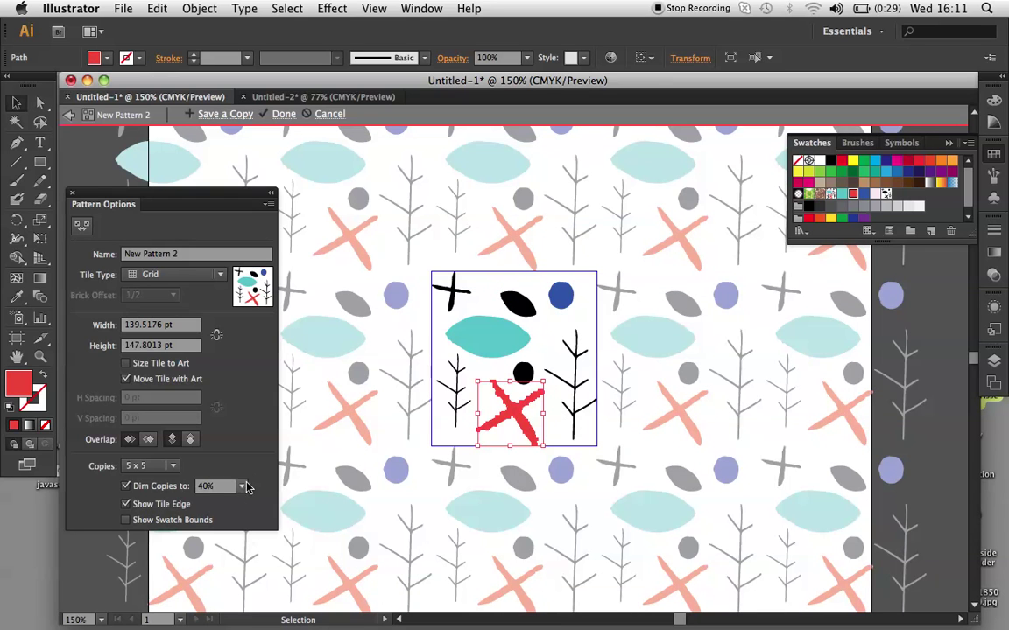
- Turn off Dim Copies so the repeated copies show at full colour
left_click(242, 489)
left_click(114, 451)
left_click(126, 488)
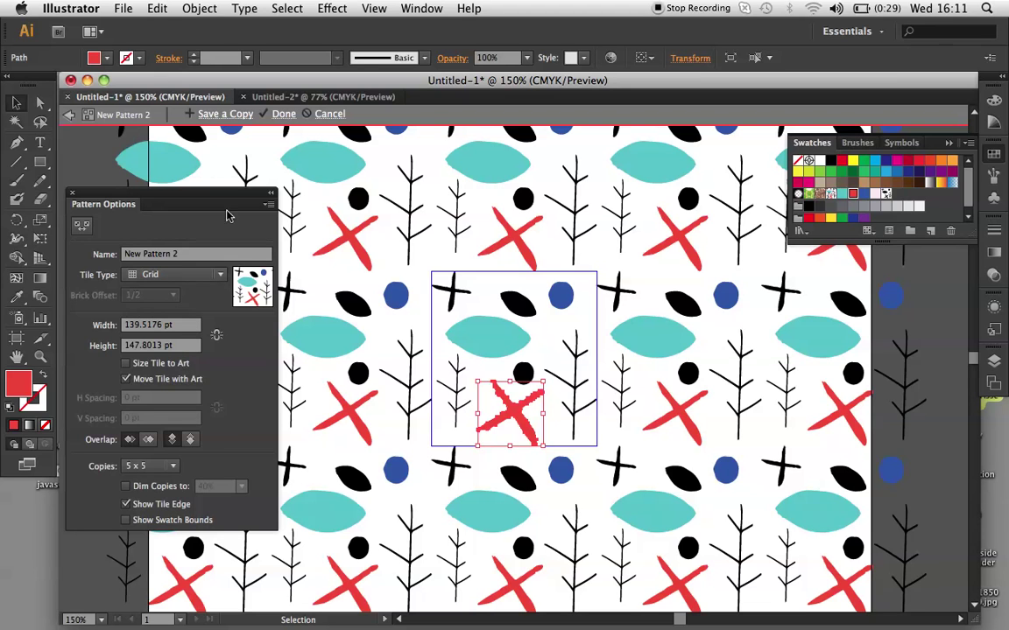
- Save a copy of the pattern as a swatch named 'Folk'
left_click(226, 115)
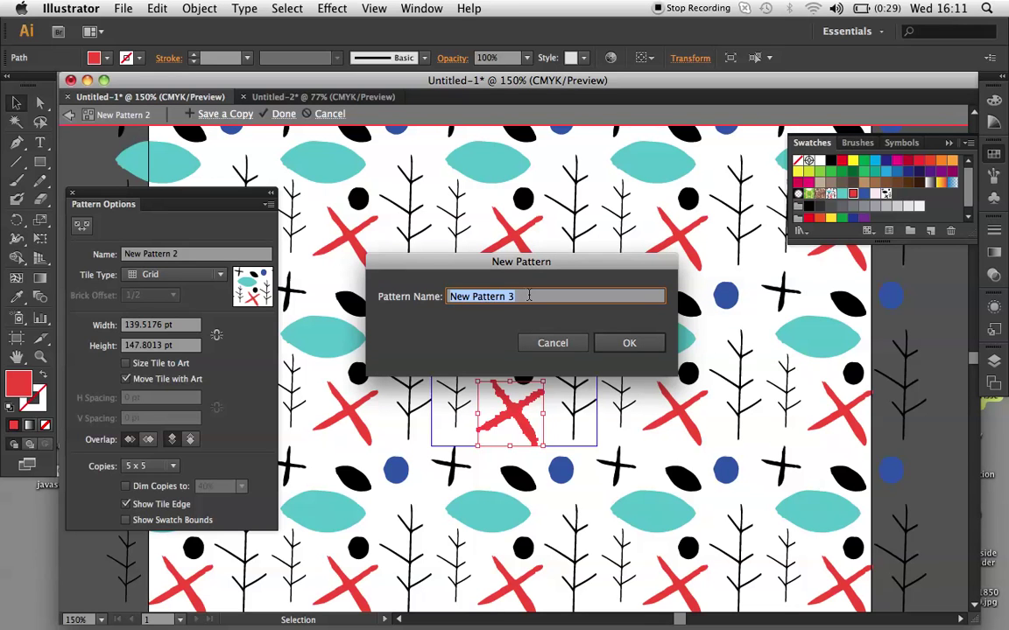
type("Folk")
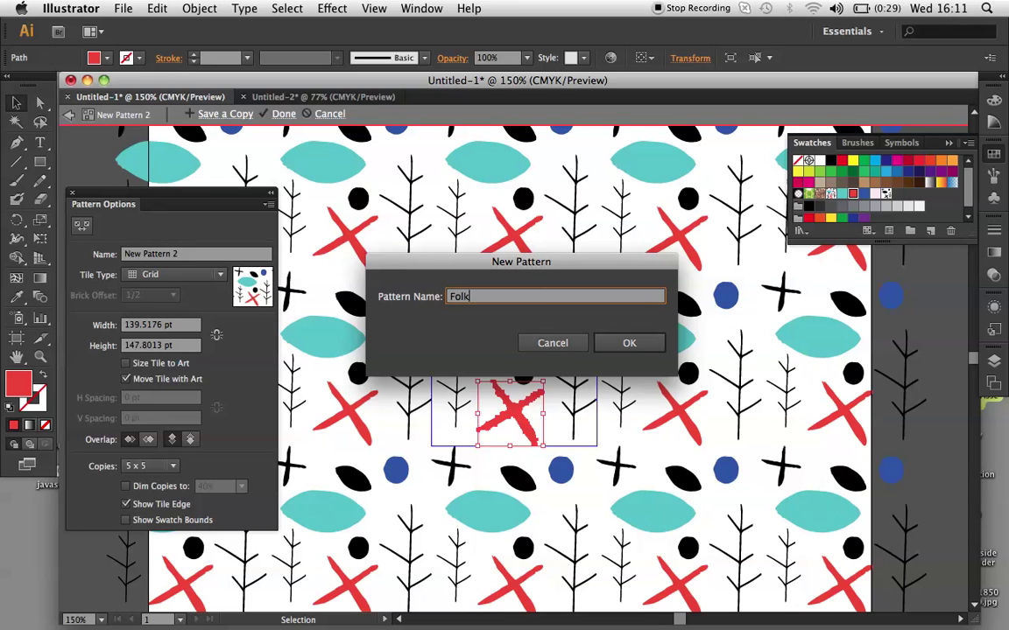
left_click(623, 347)
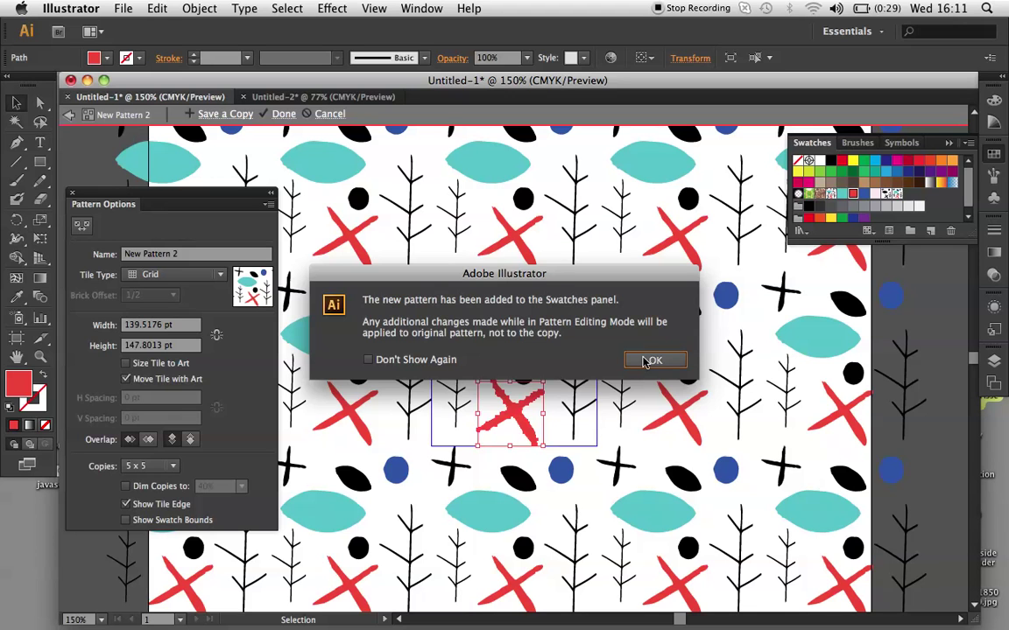
left_click(649, 361)
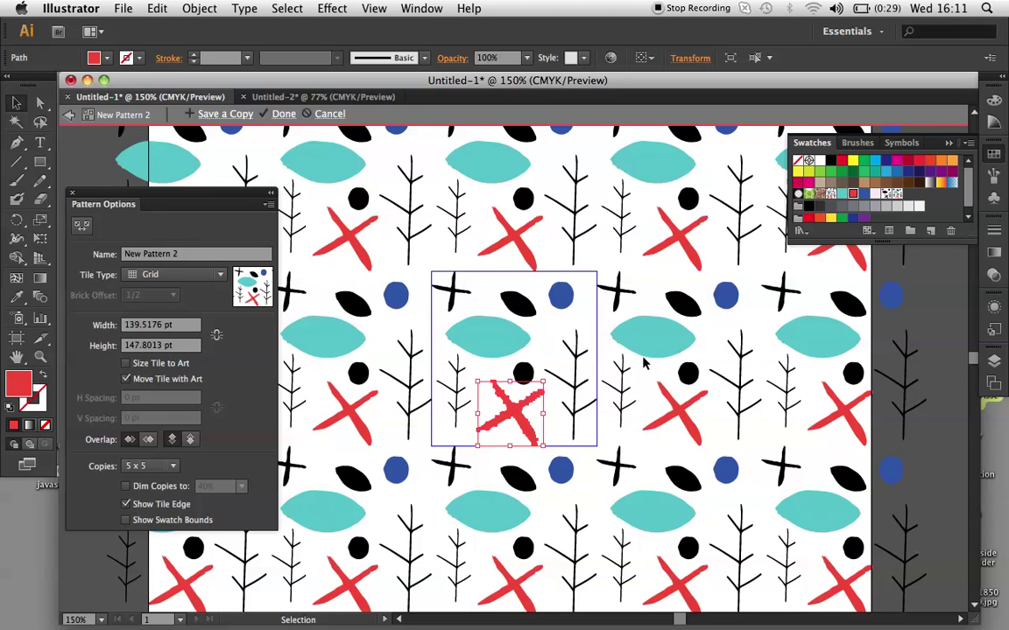
- Exit pattern editing and delete the original black brush marks
left_click(282, 113)
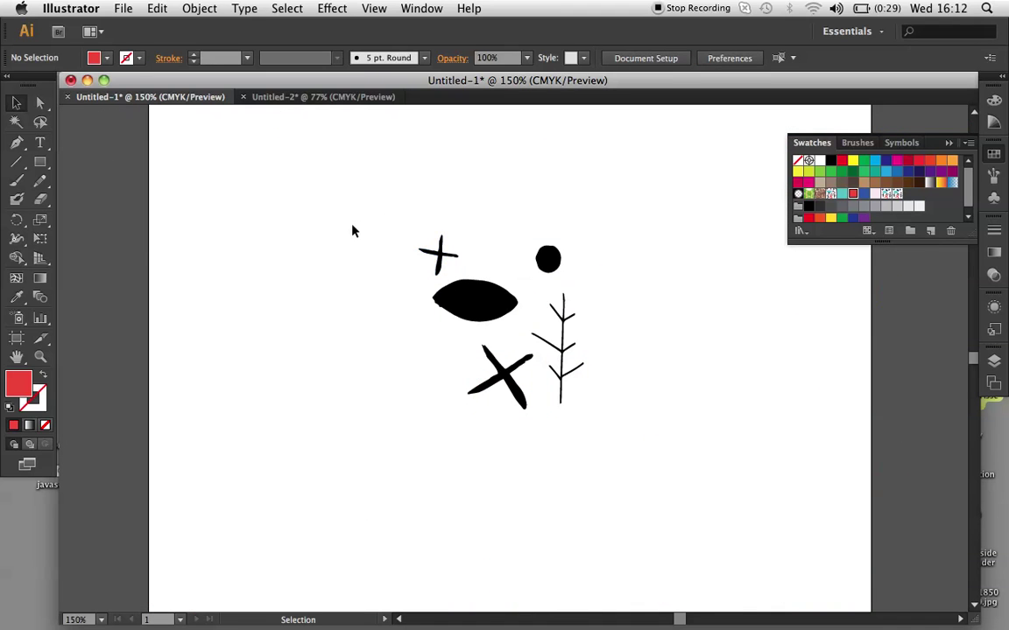
mouse_move(415, 220)
left_mouse_down()
mouse_move(603, 418)
mouse_move(560, 421)
left_mouse_up()
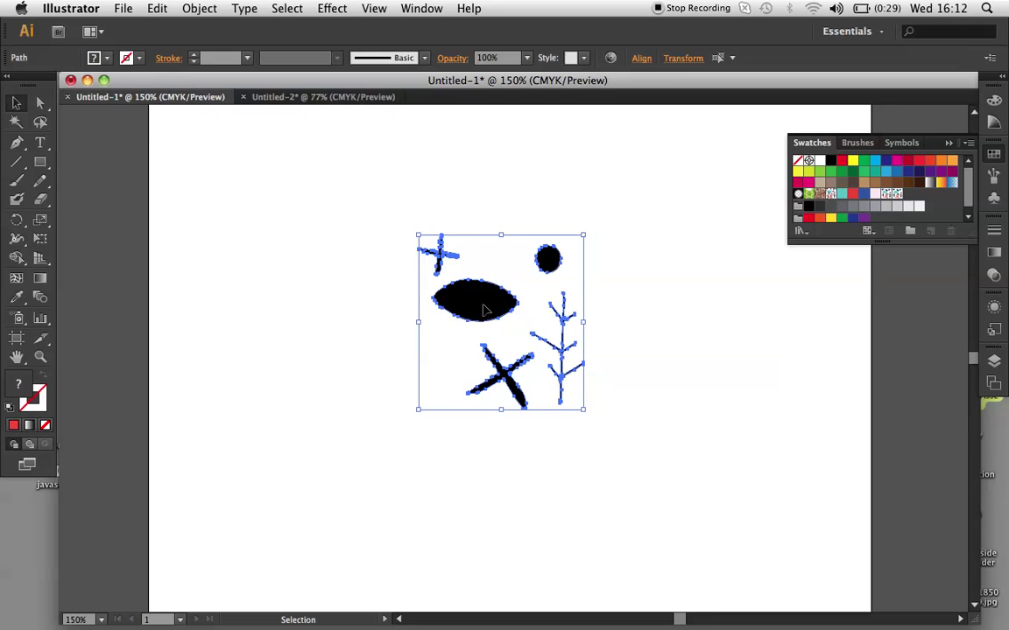
key("Delete")
- Draw a large square on the artboard and fill it with the Folk pattern
left_click(40, 162)
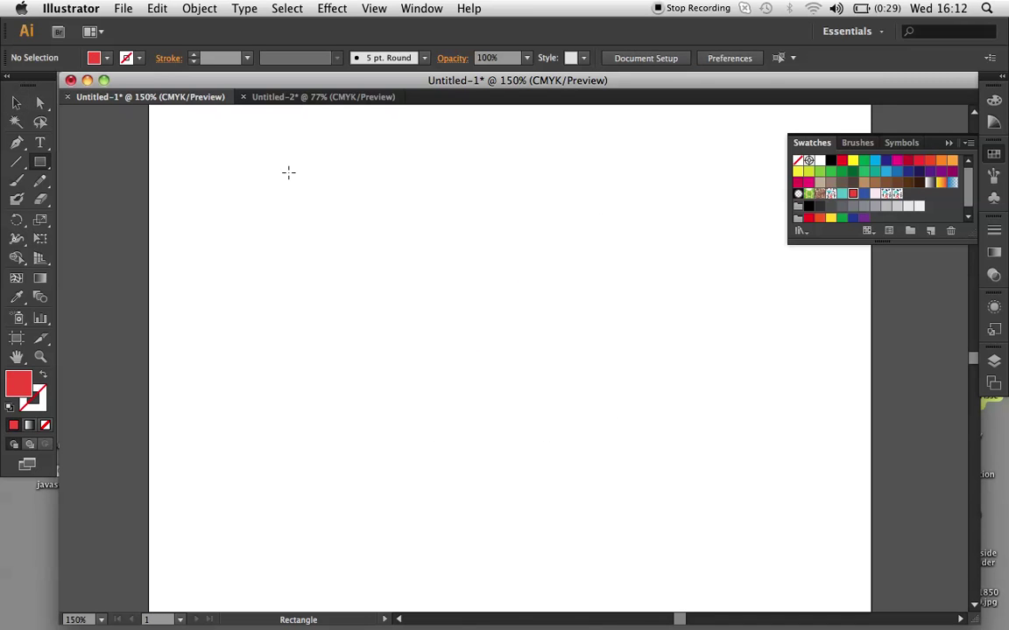
left_click_drag(296, 175, 579, 456)
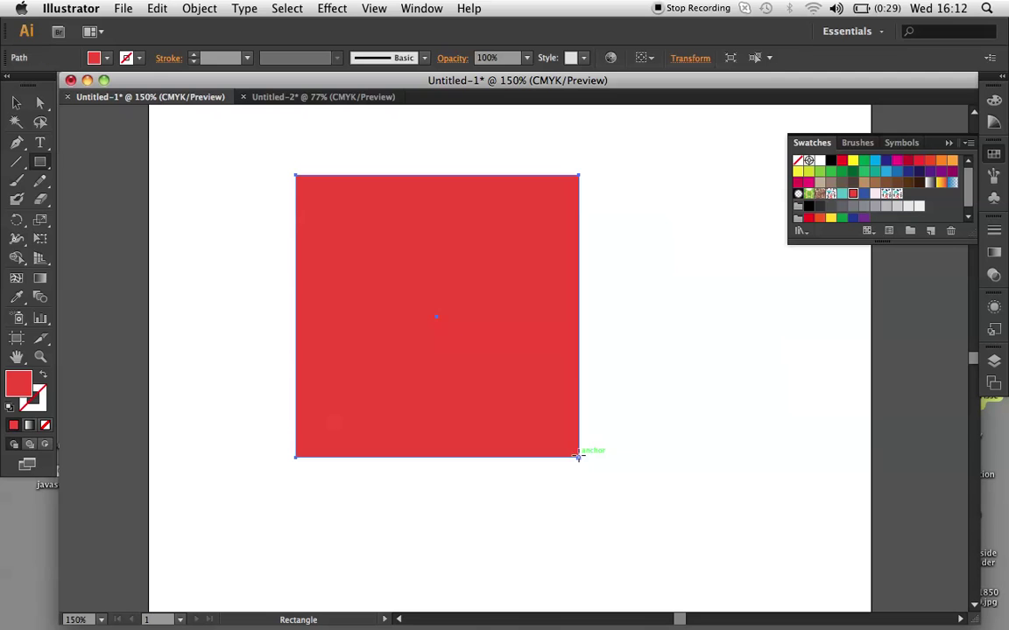
left_click(897, 198)
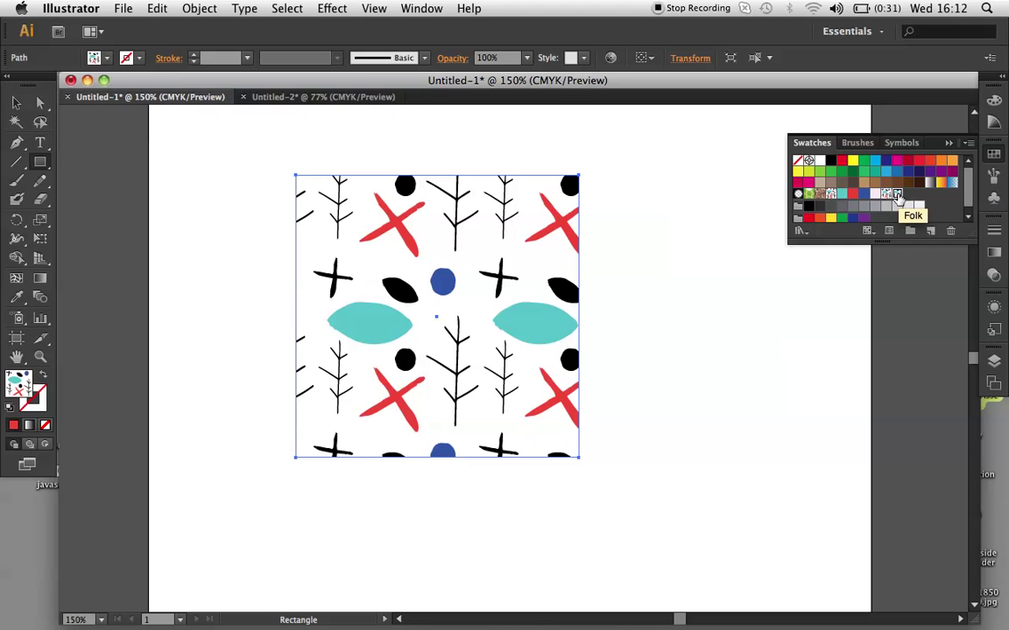
- Reopen the Folk swatch for editing and draw a pale pink square in the tile
double_click(896, 195)
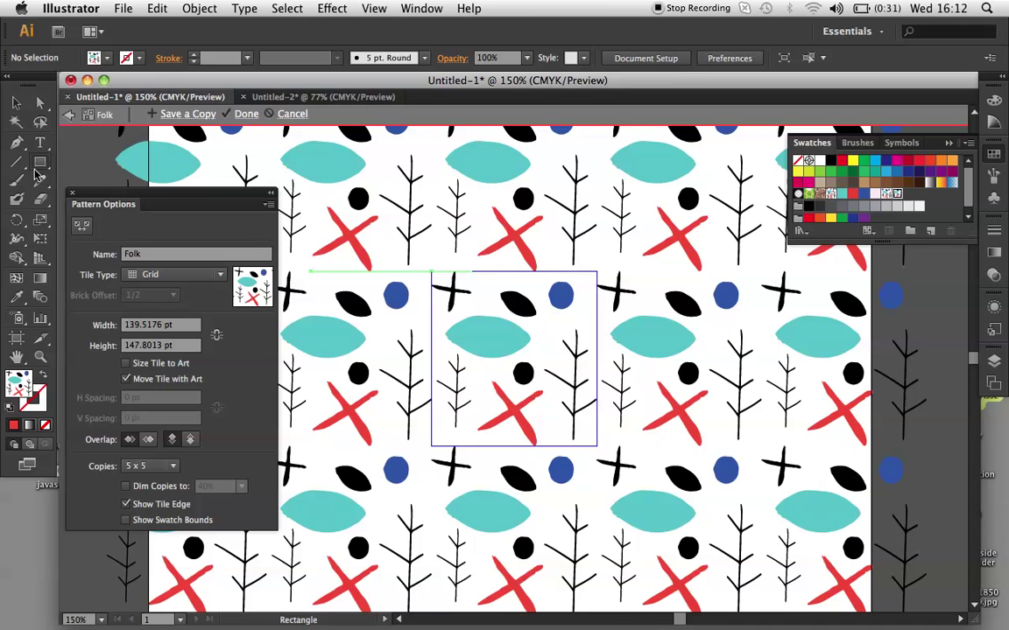
left_click_drag(461, 304, 548, 412)
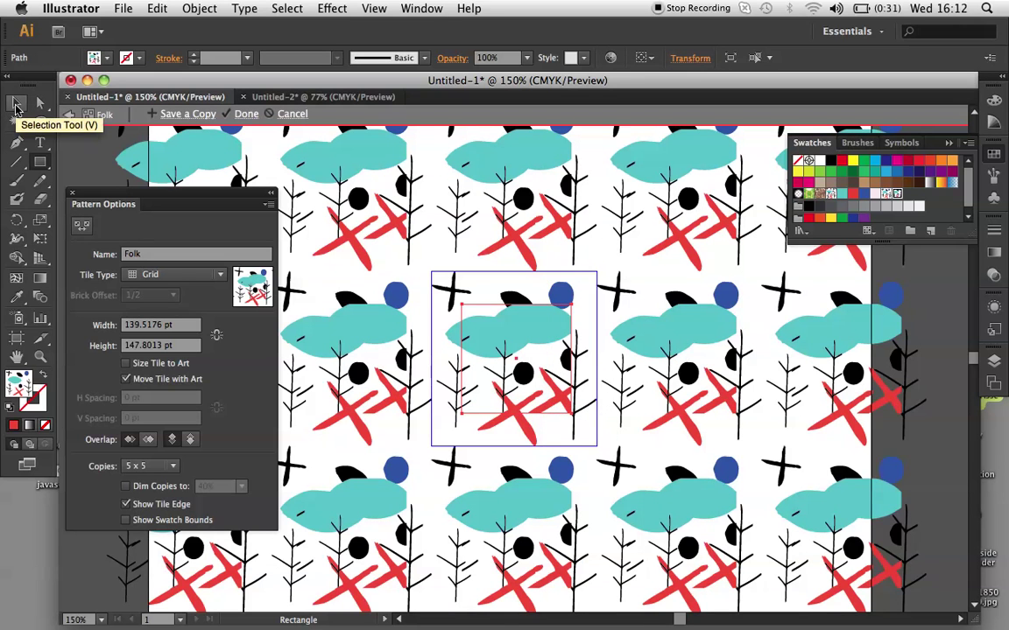
key("Delete")
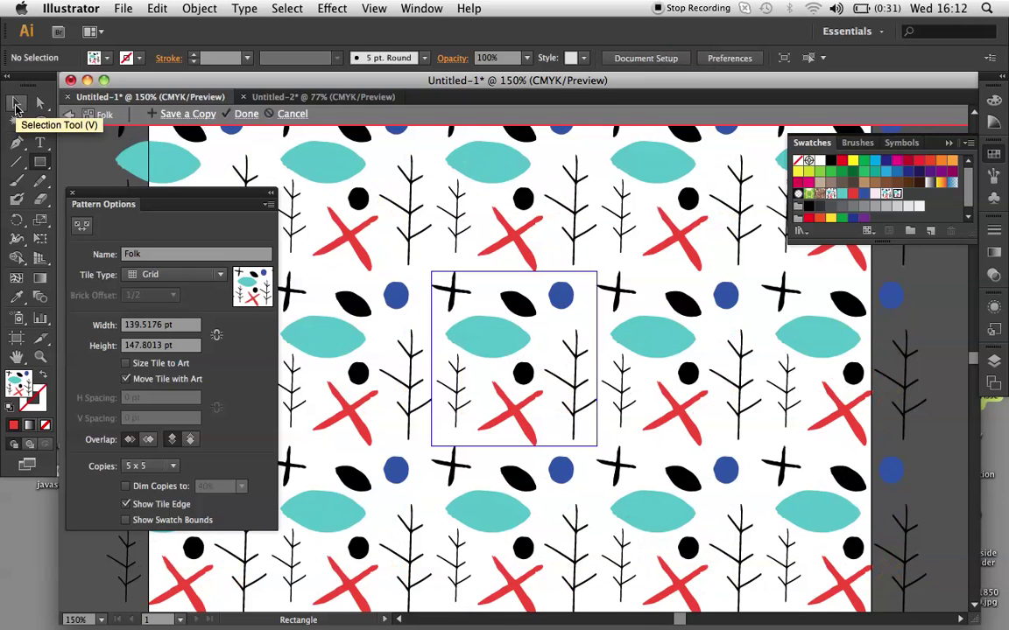
left_click(874, 195)
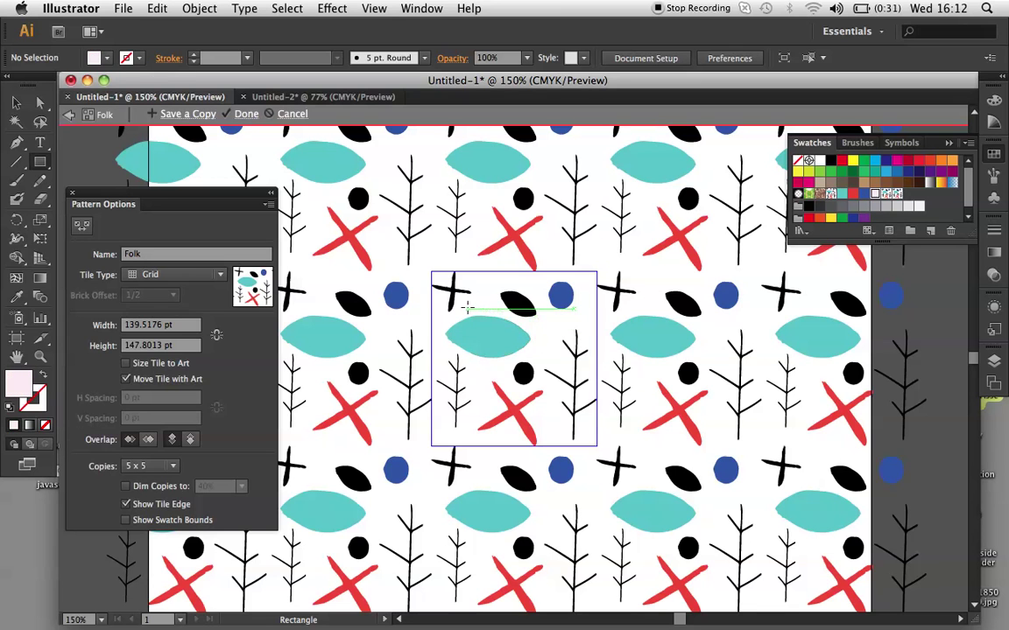
left_click_drag(467, 308, 573, 414)
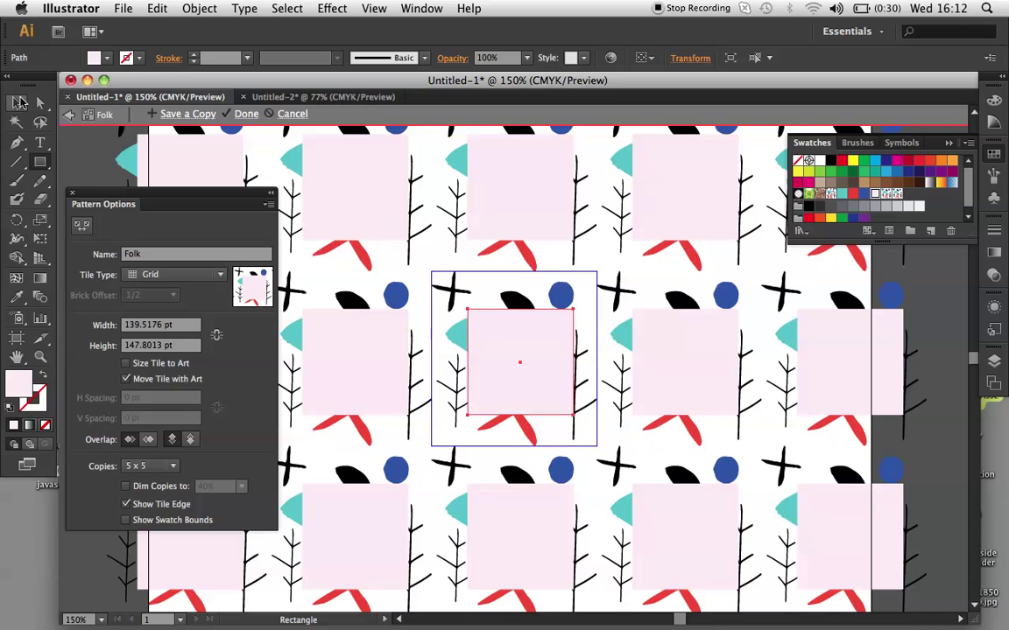
- Rotate the pink square 45° into a diamond and send it behind the other motifs
left_click(18, 103)
key("Left")
key("Left")
key("Left")
key("Left")
key("Left")
key("Left")
key("Left")
key("Left")
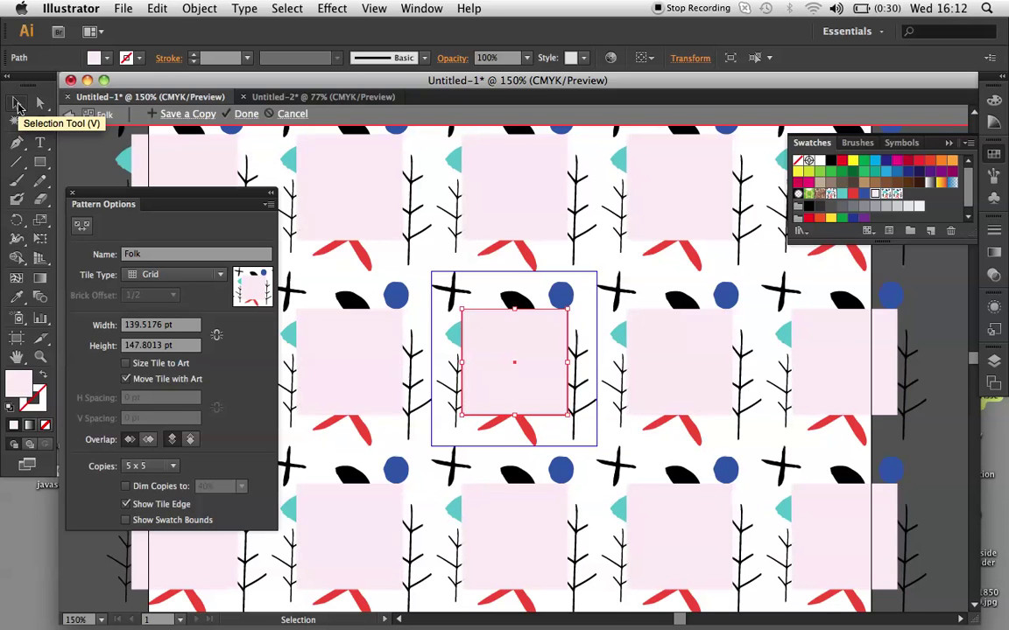
key("Up")
key("Up")
key("Up")
key("Up")
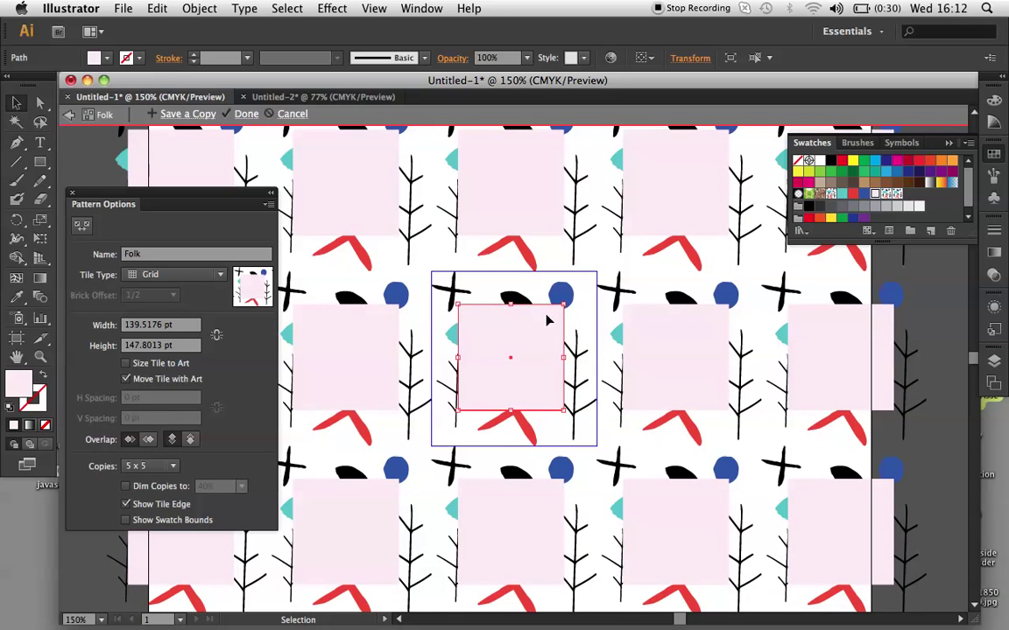
left_click_drag(568, 302, 575, 378)
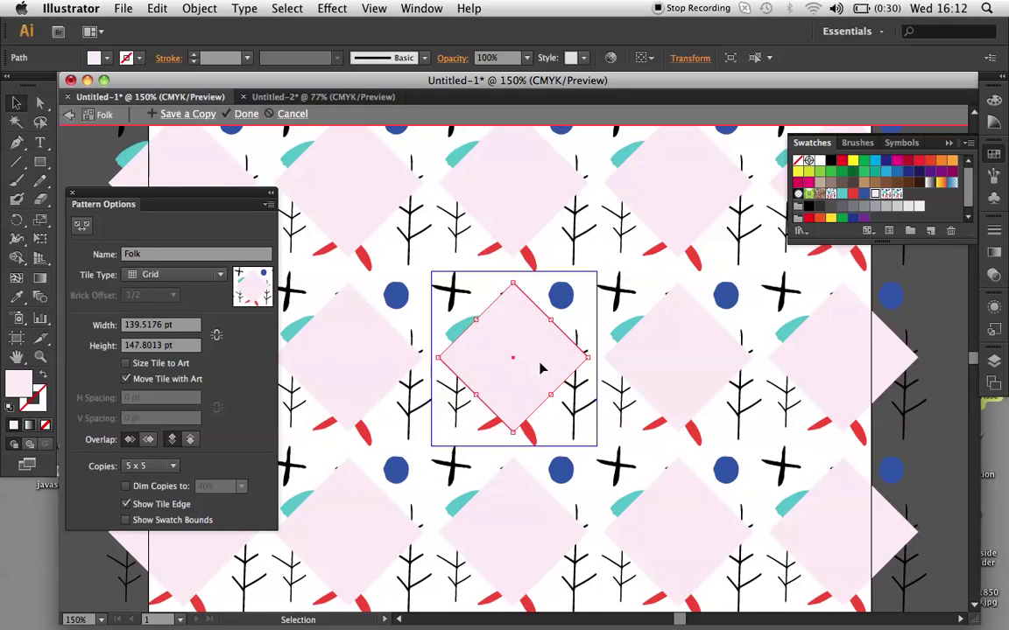
key("super+shift+bracketleft")
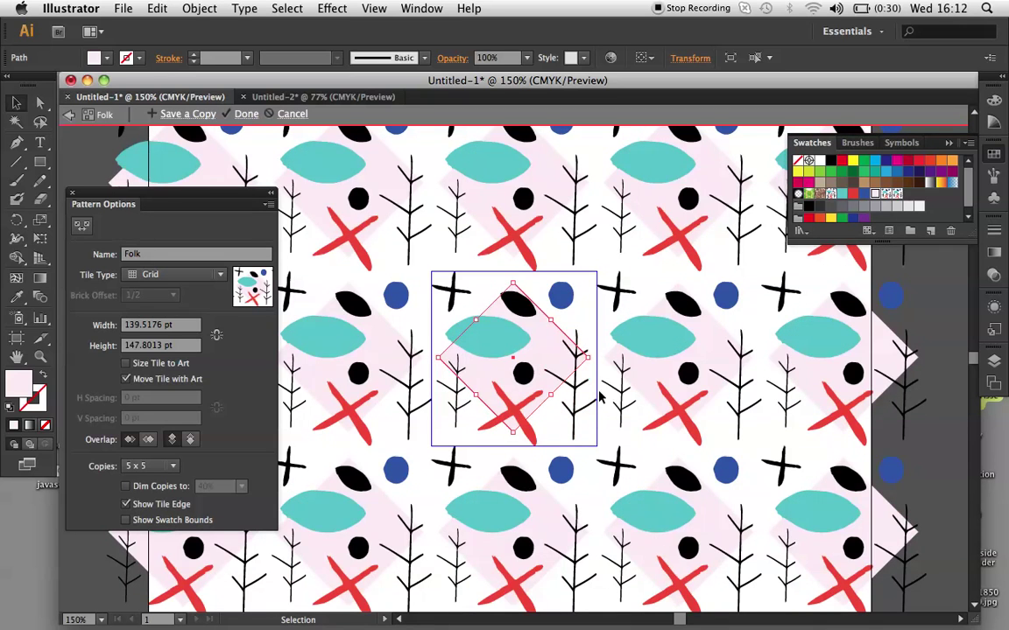
left_click(578, 413)
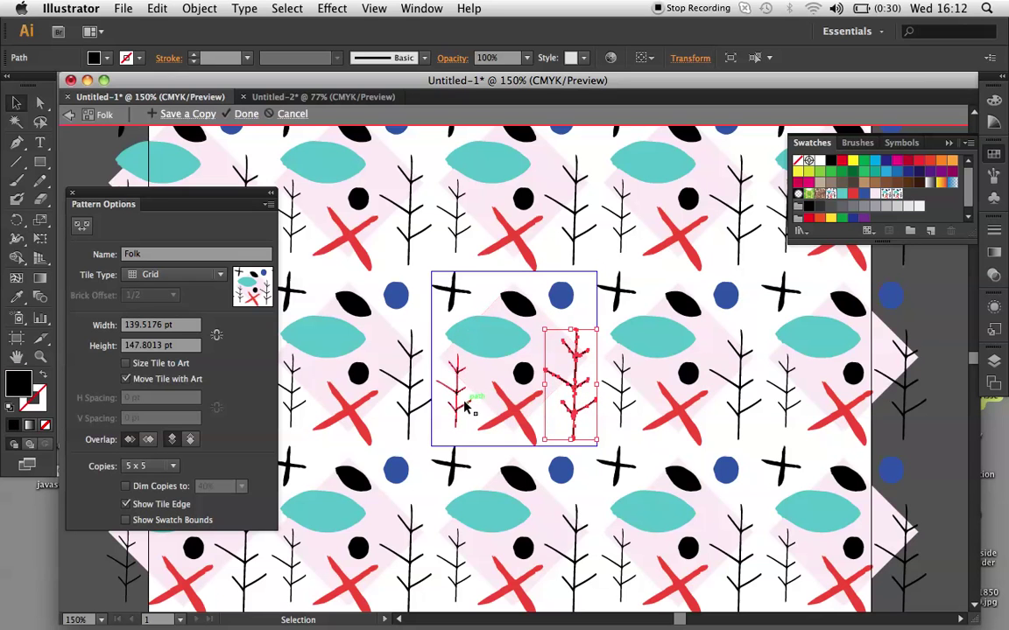
- Move the tree branch over the teal leaf, shift the red X lower left, and drop the black leaf beside the teal leaf
mouse_move(464, 404)
left_mouse_down()
mouse_move(504, 375)
mouse_move(508, 401)
mouse_move(469, 413)
left_mouse_up()
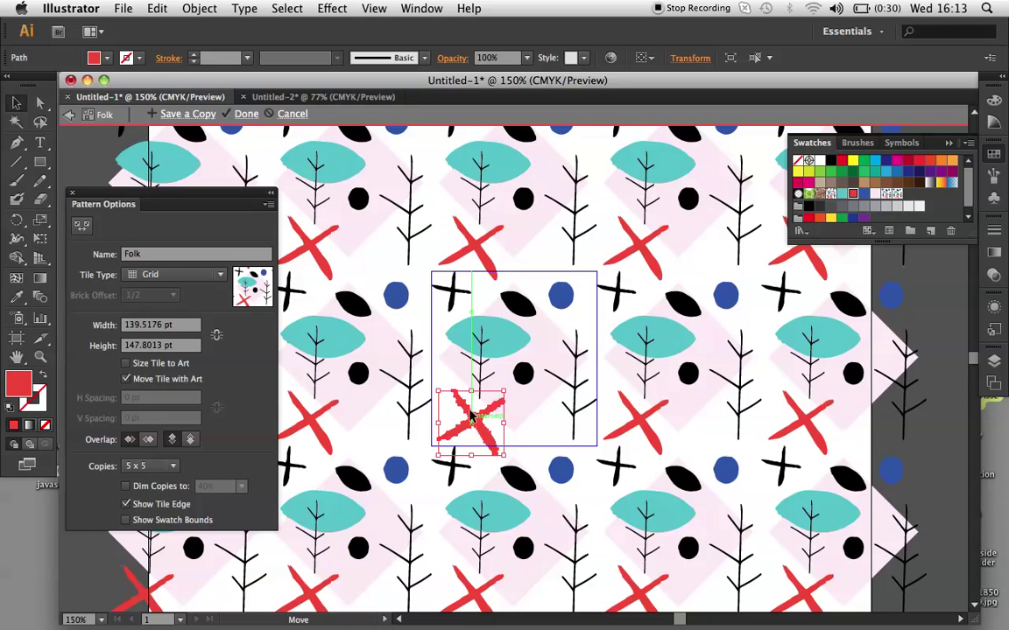
left_click_drag(473, 420, 477, 422)
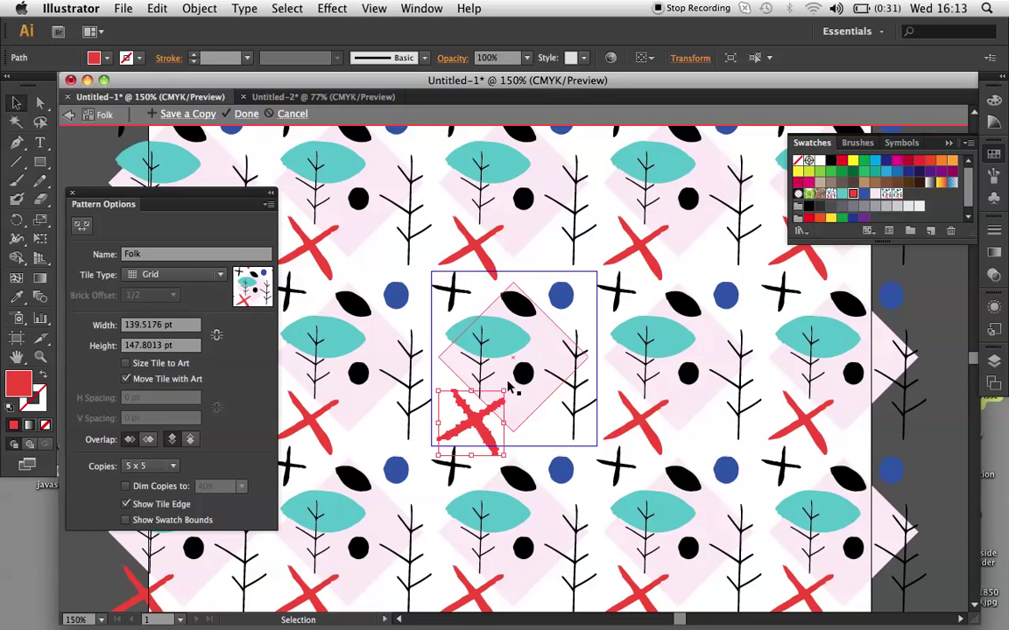
left_click(528, 319)
left_click_drag(523, 302, 539, 426)
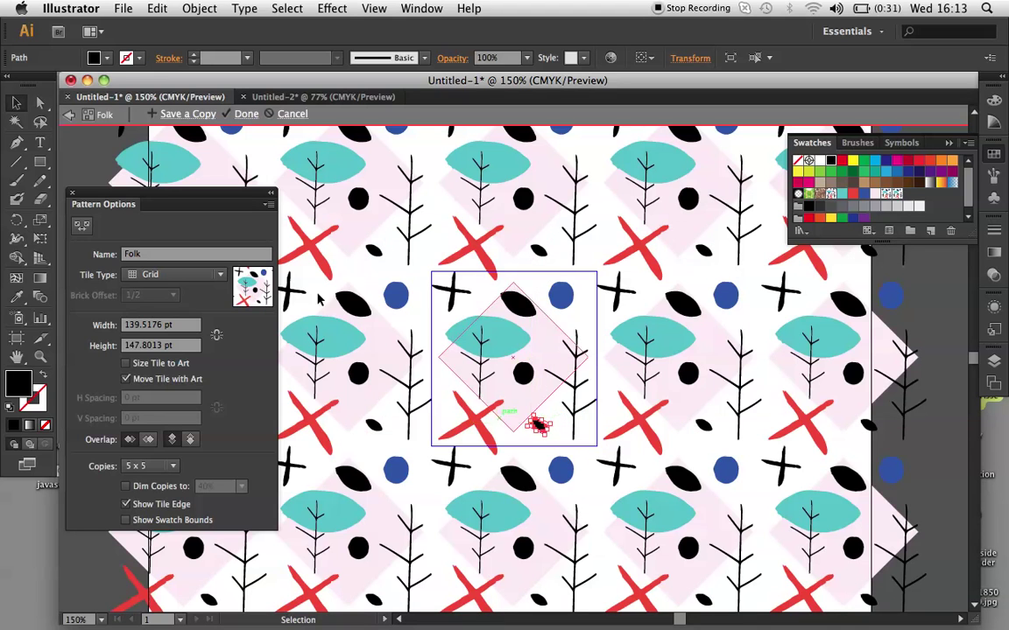
- Finish editing so the square shows the updated Folk pattern with pink diamonds
left_click(246, 115)
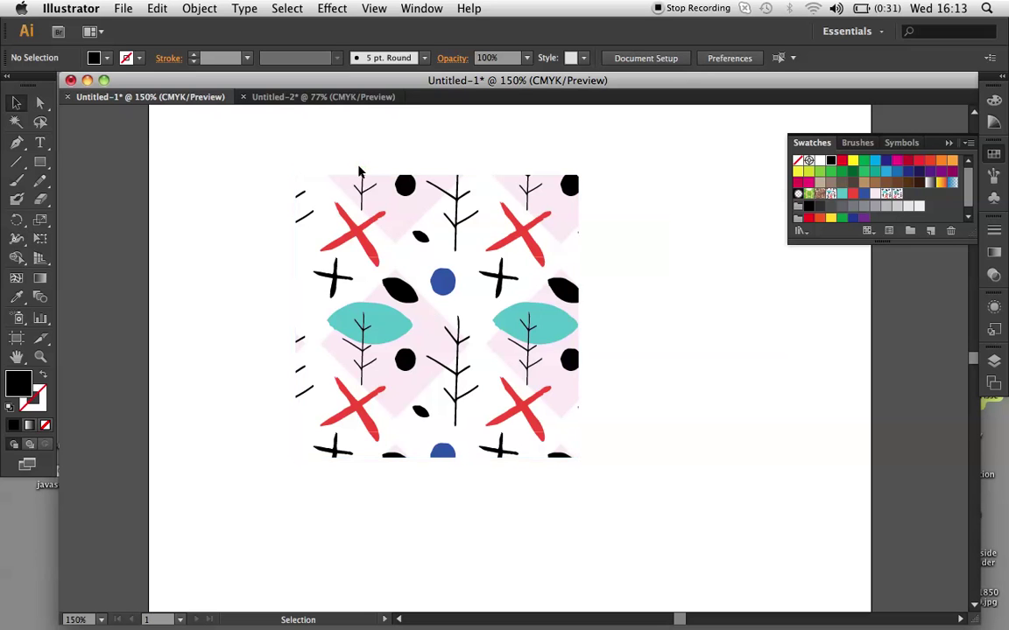
- Bring the pillow and T-shirt from Untitled-2 into Untitled-1 and zoom out to 100%
left_click(275, 98)
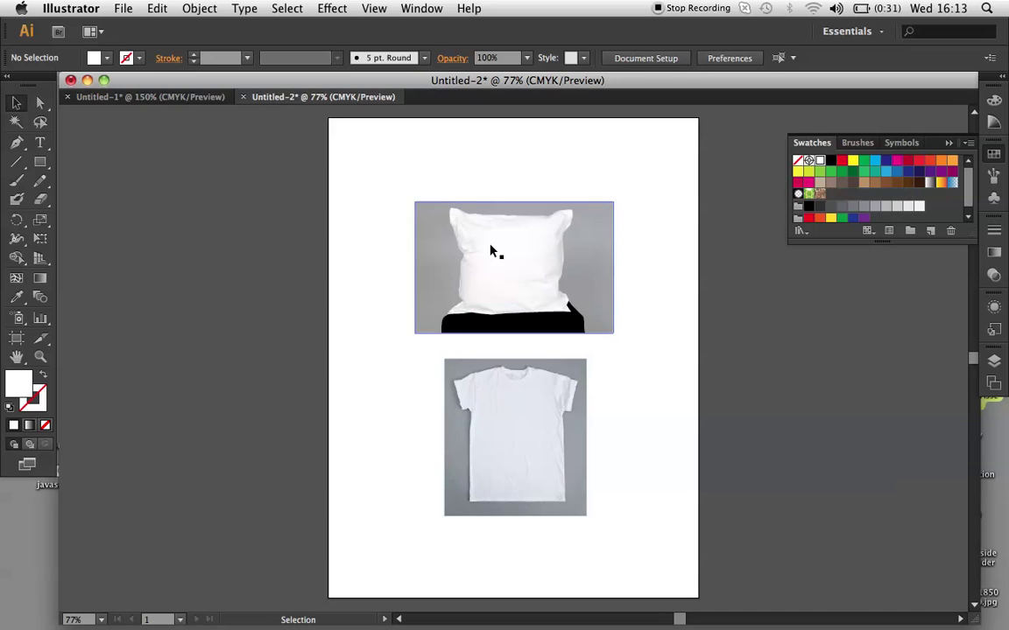
left_click_drag(423, 186, 631, 543)
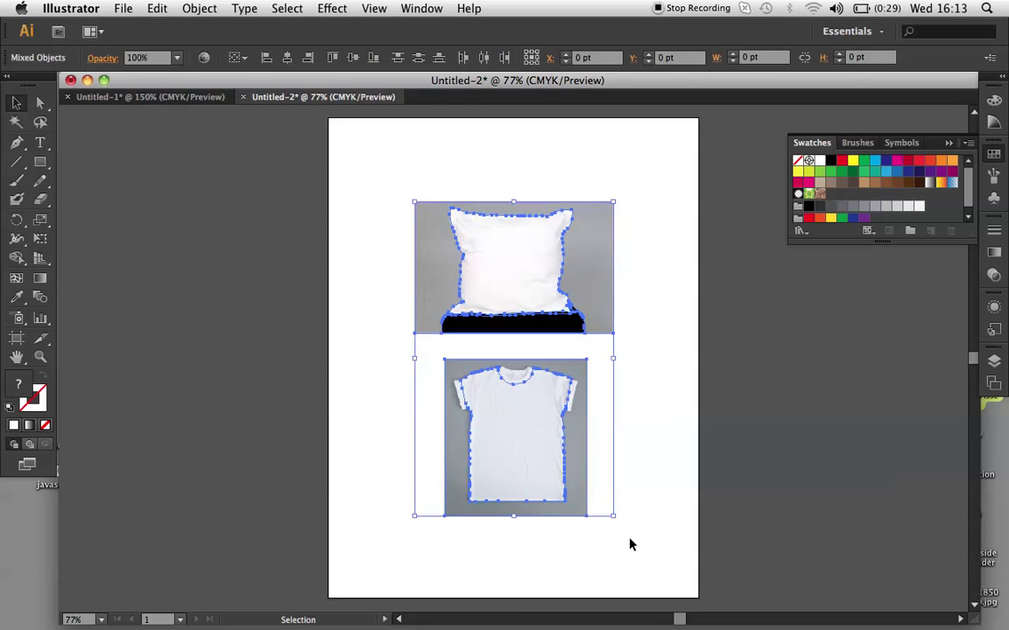
left_click(178, 98)
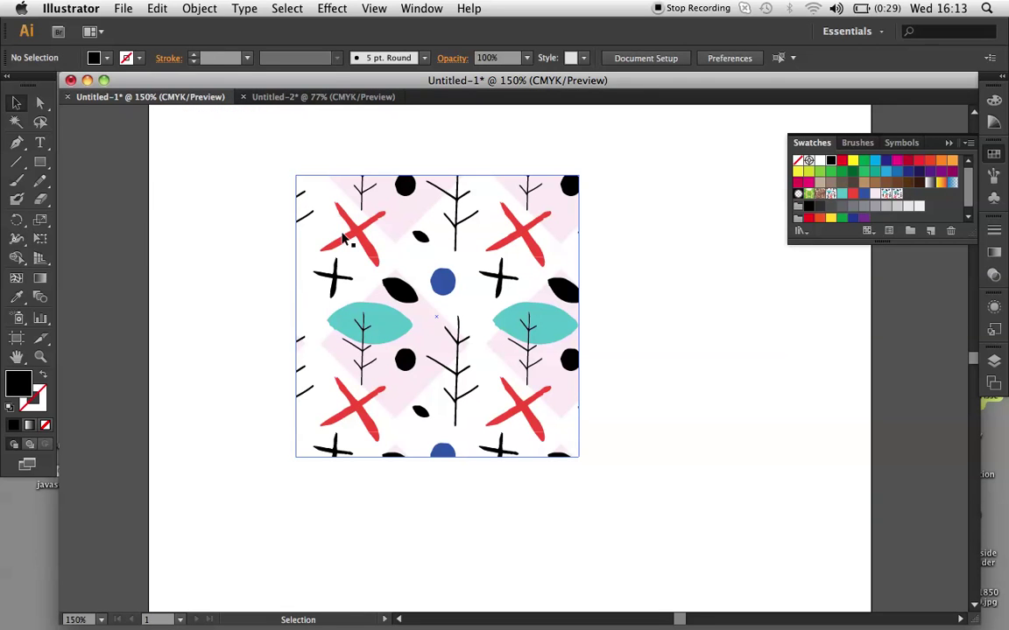
key("super+v")
key("super+minus")
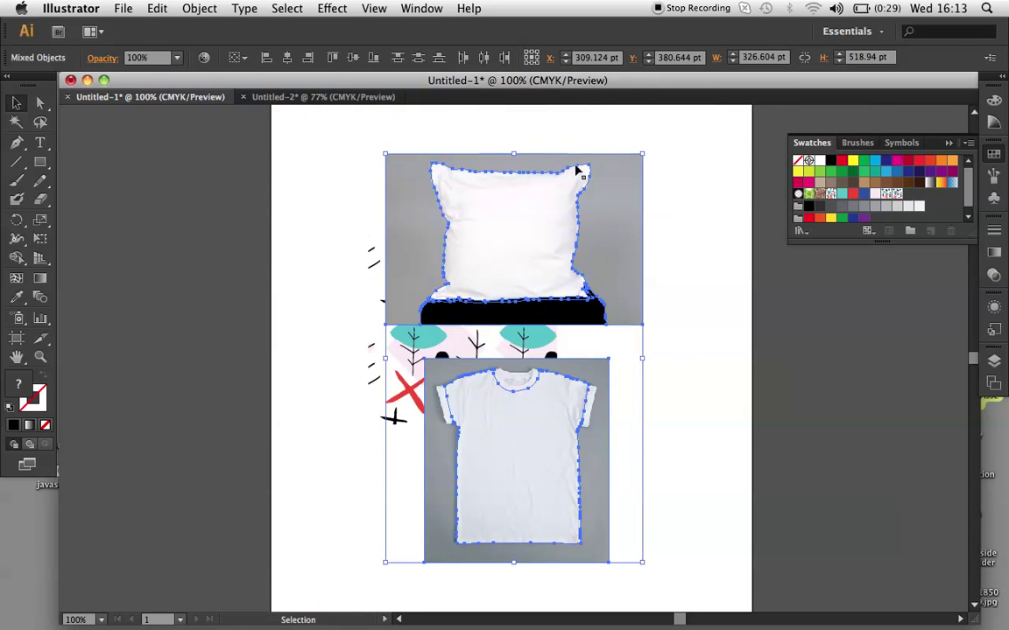
- Delete the pattern rectangle and fill both the pillow and T-shirt with the Folk pattern
left_click(401, 374)
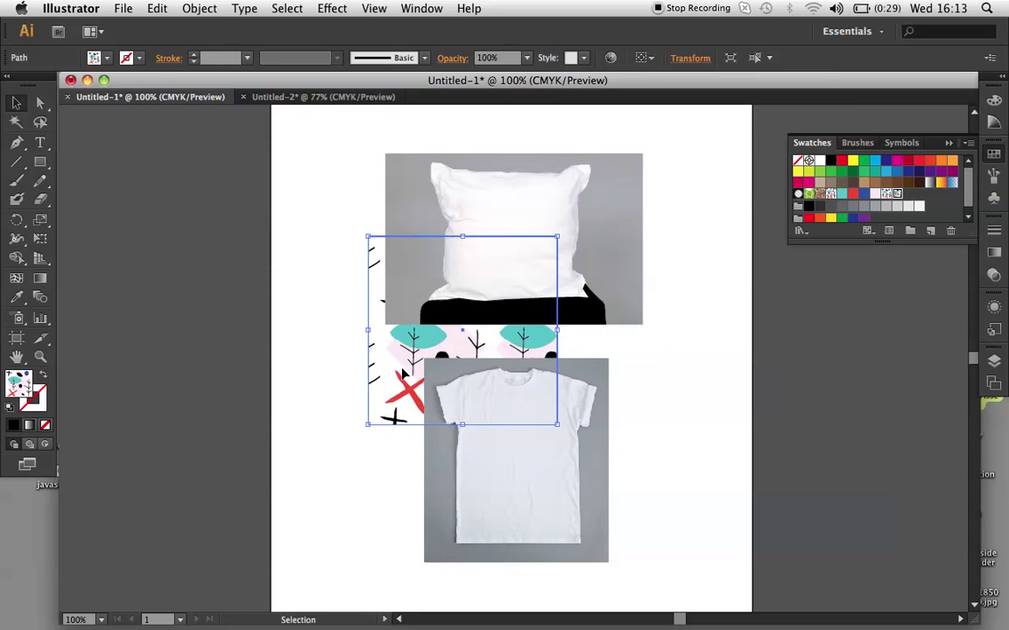
key("Delete")
left_click(471, 291)
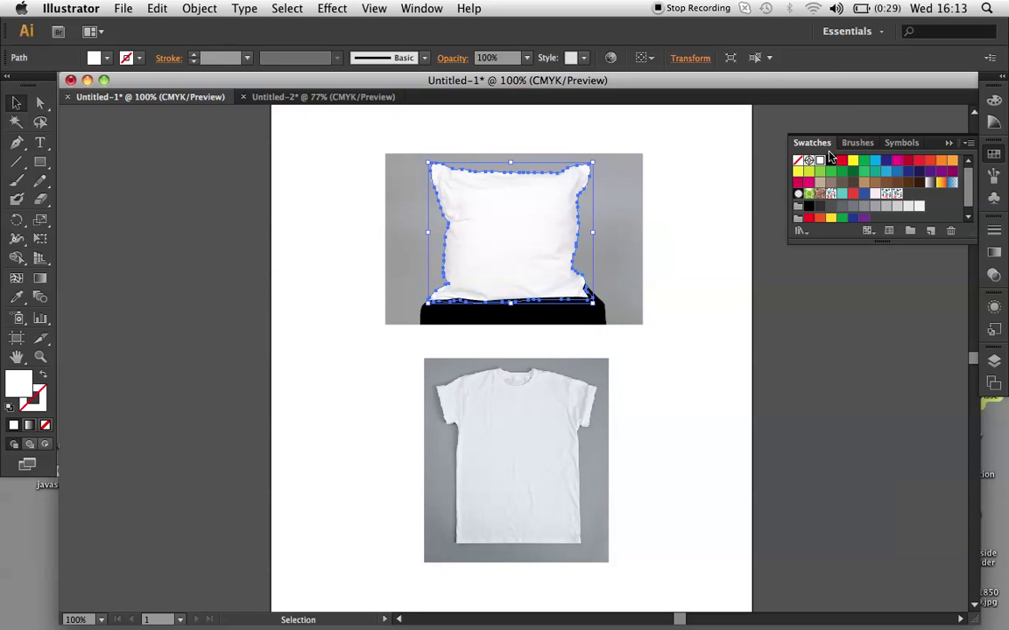
left_click(895, 195)
left_click(527, 450)
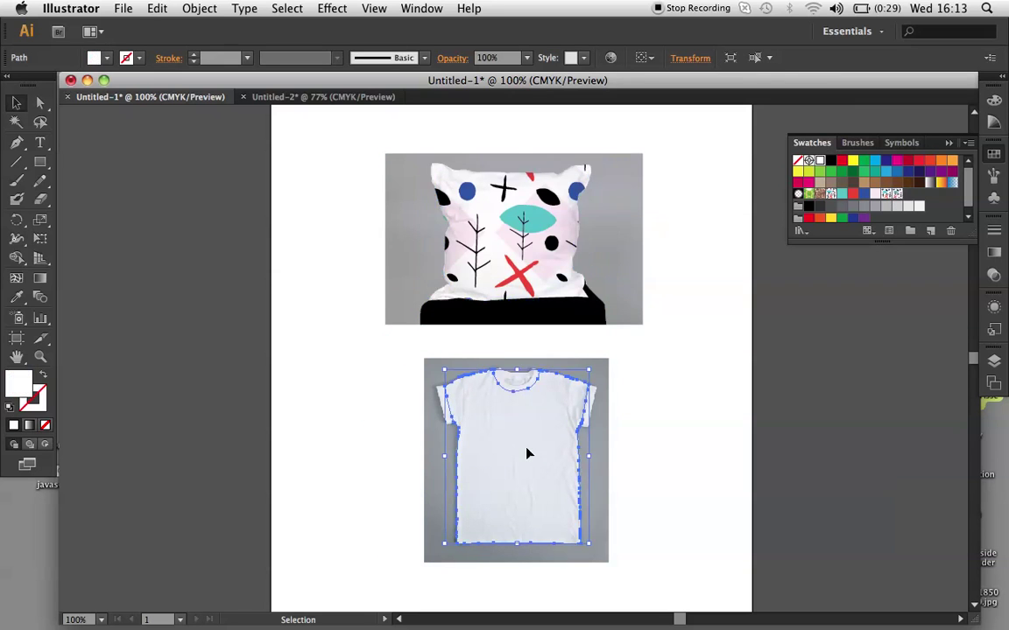
left_click(896, 198)
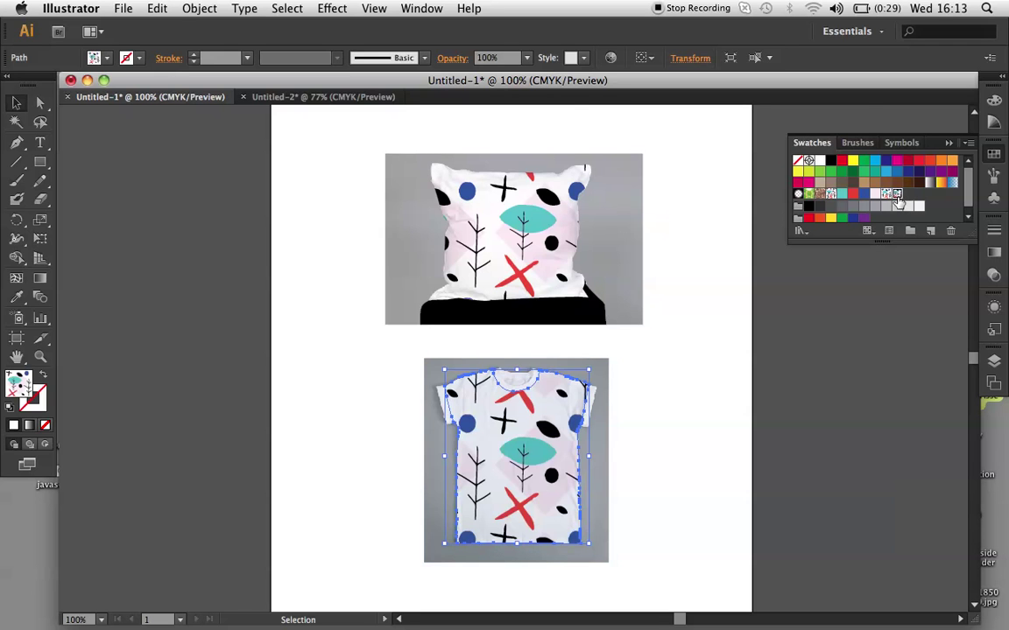
- Deselect and zoom to 150% to inspect the pattern-filled mockups
left_click(702, 448)
key("super+equal")
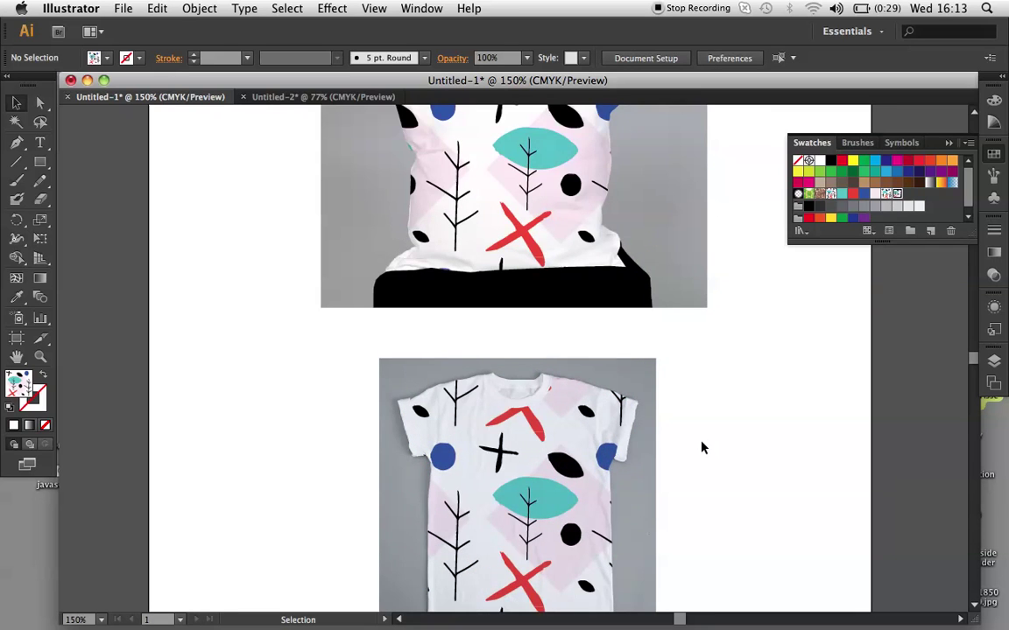
scroll(701, 448, "up", 4)
scroll(702, 447, "down", 1)
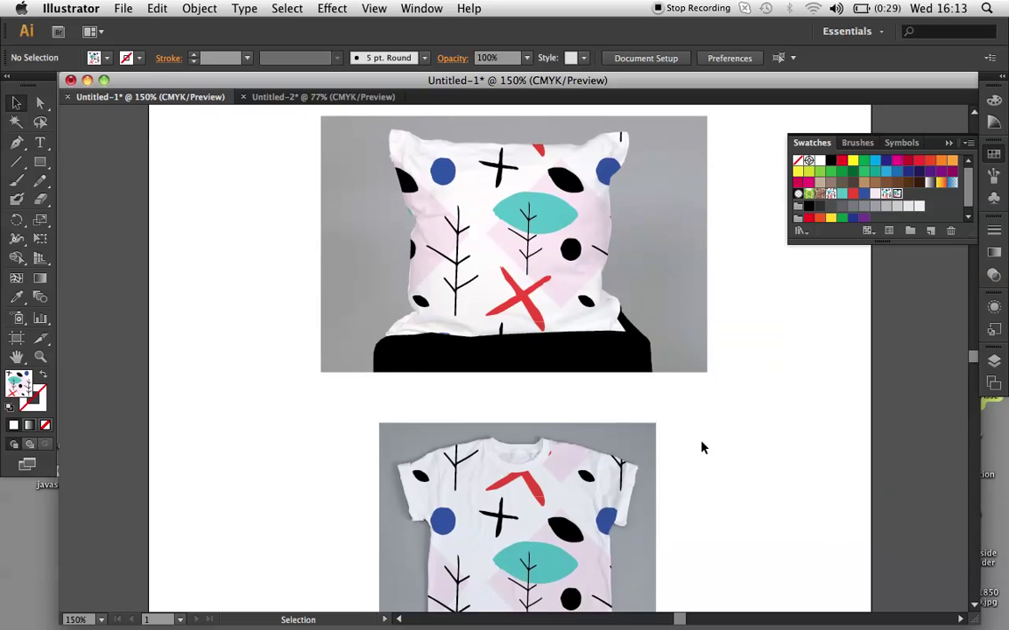
scroll(701, 447, "down", 1)
scroll(701, 447, "down", 4)
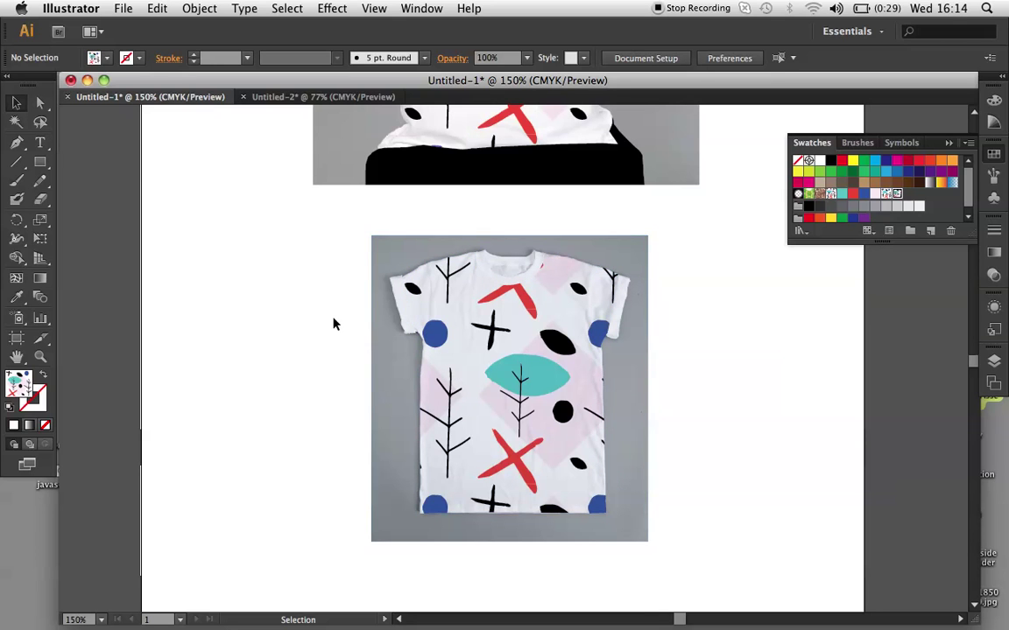
scroll(332, 324, "up", 3)
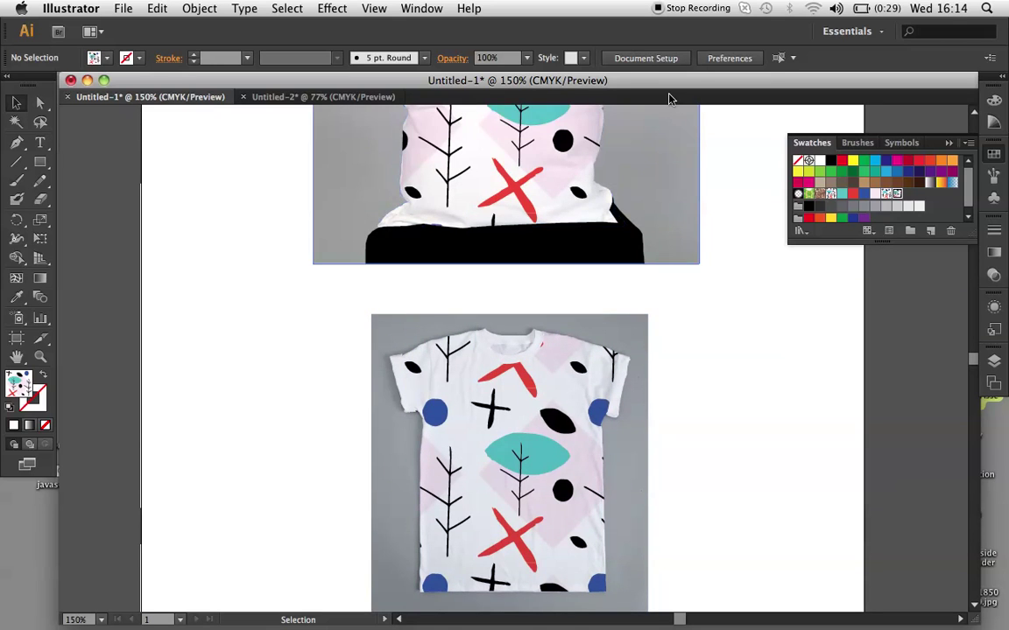